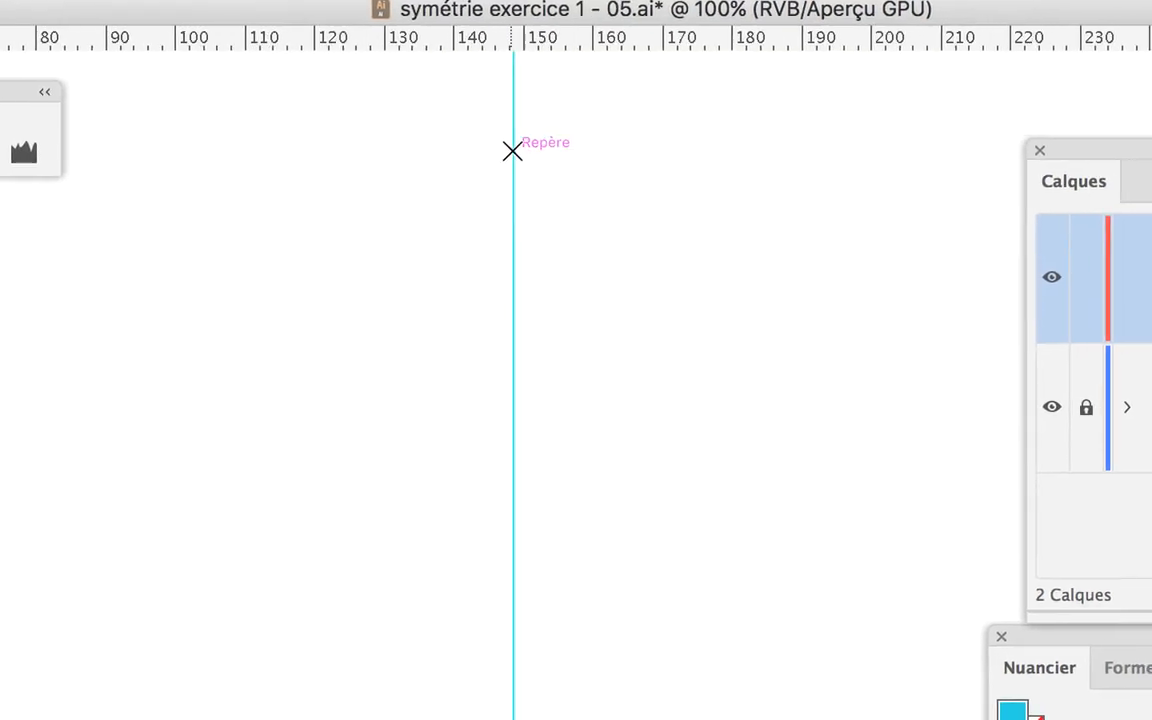
Draw a straight horizontal path about 11 mm long, starting on the vertical guide and extending to its left
left_click(525, 151)
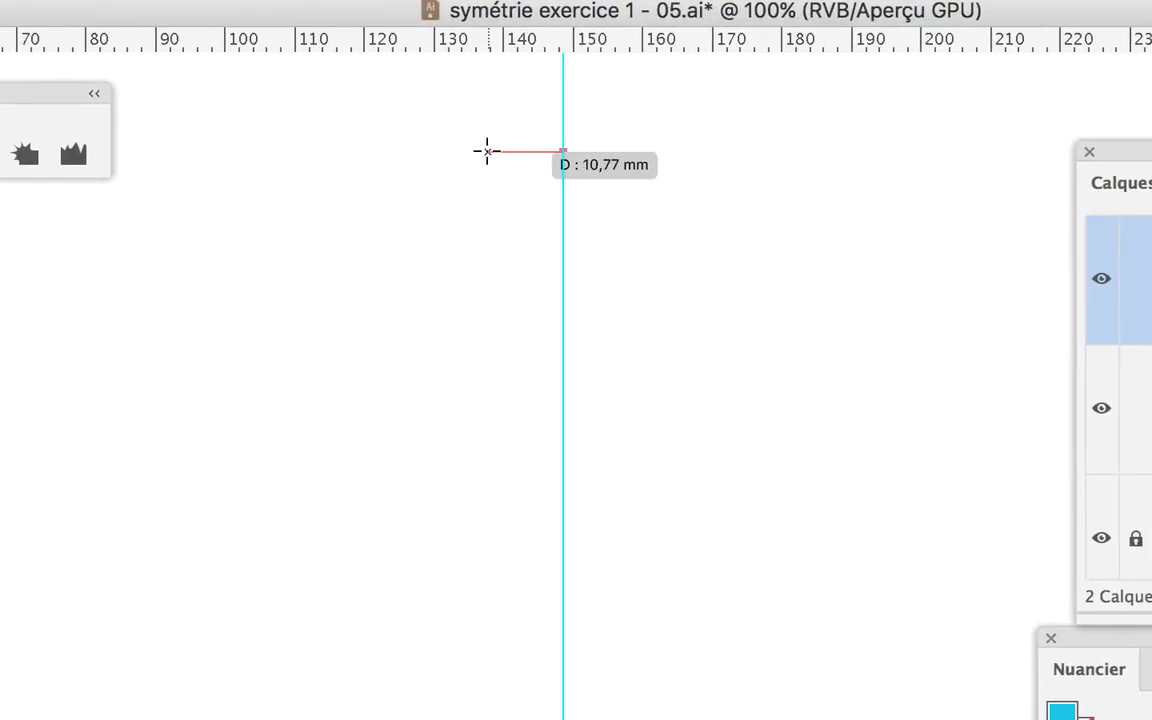
left_click(487, 151)
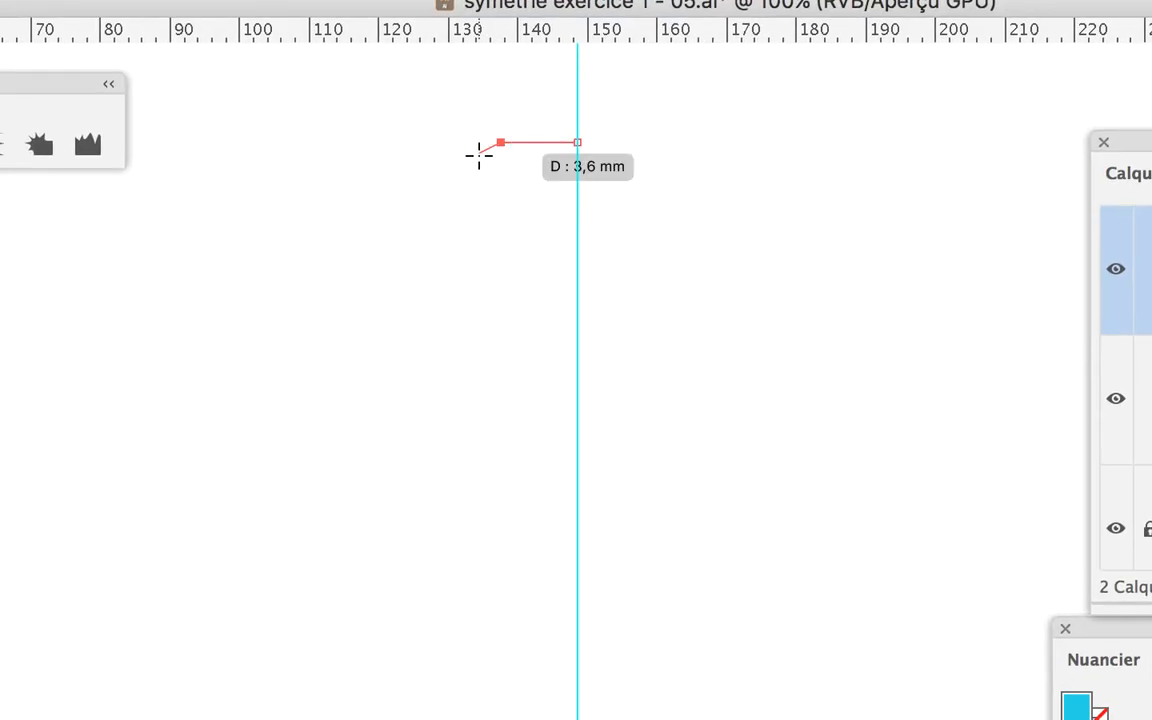
left_click(157, 221)
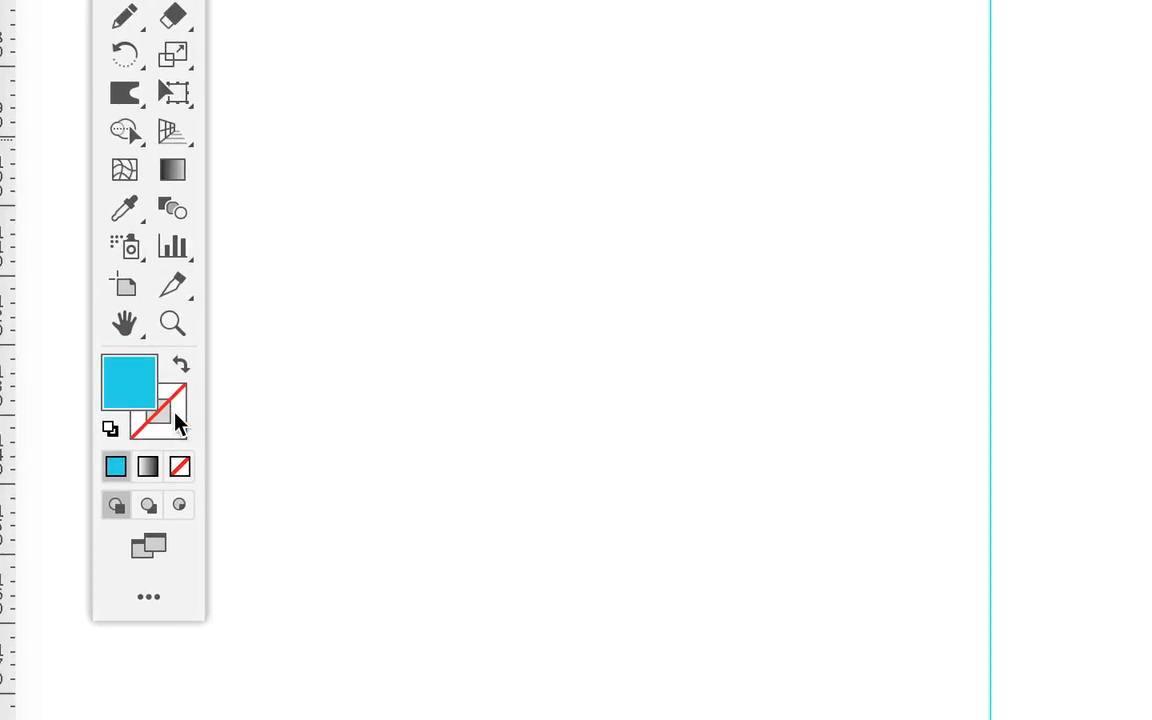
Remove the path's fill and give it a black stroke
left_click(180, 466)
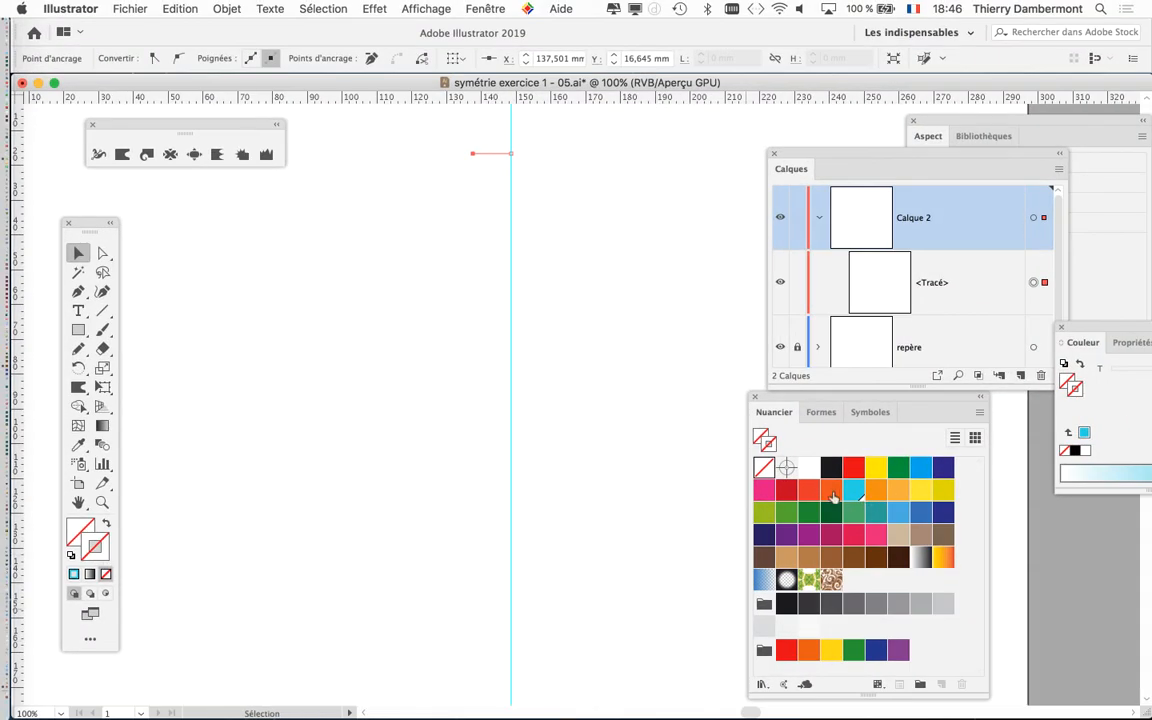
key("x")
left_click(831, 467)
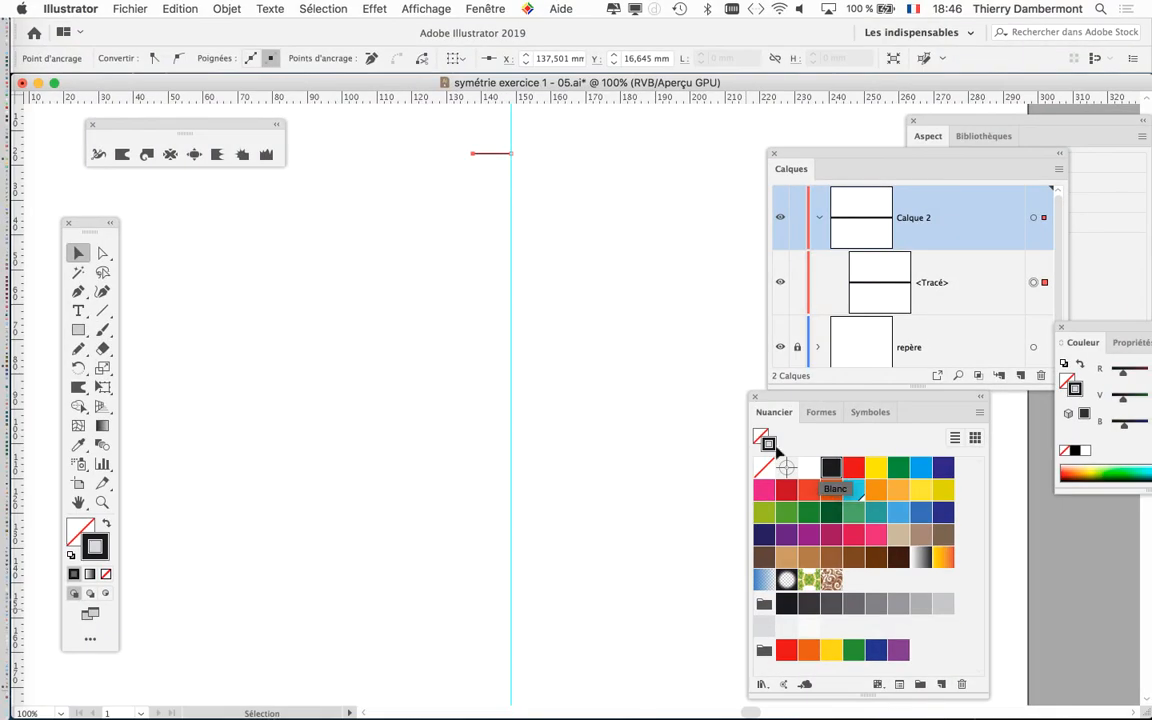
Display the appearance attributes (Aspect) of the selected line
scroll(473, 159, "up", 3)
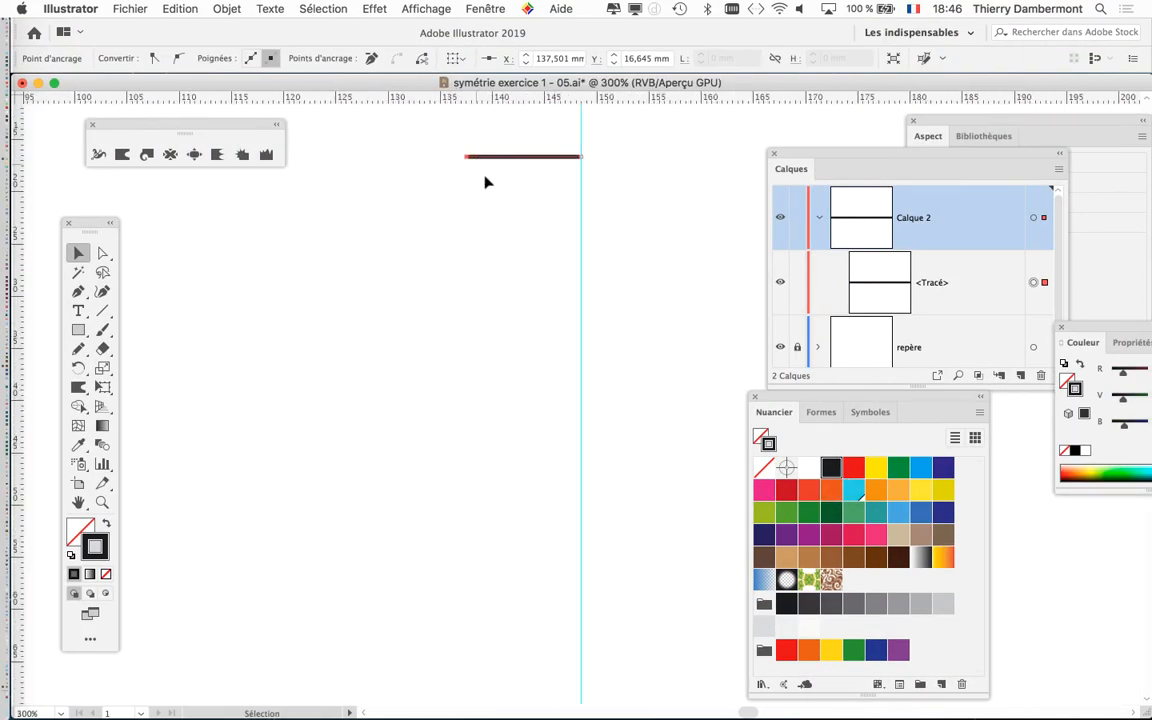
scroll(485, 182, "up", 3)
scroll(485, 182, "right", 3)
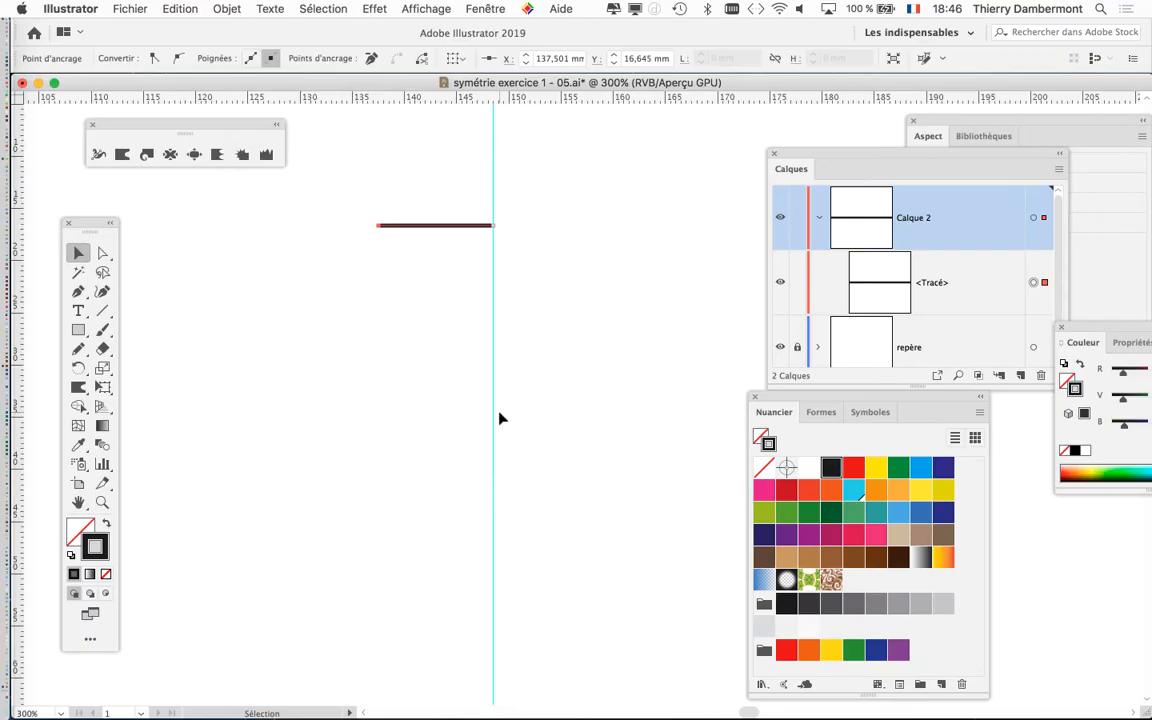
key("shift+F6")
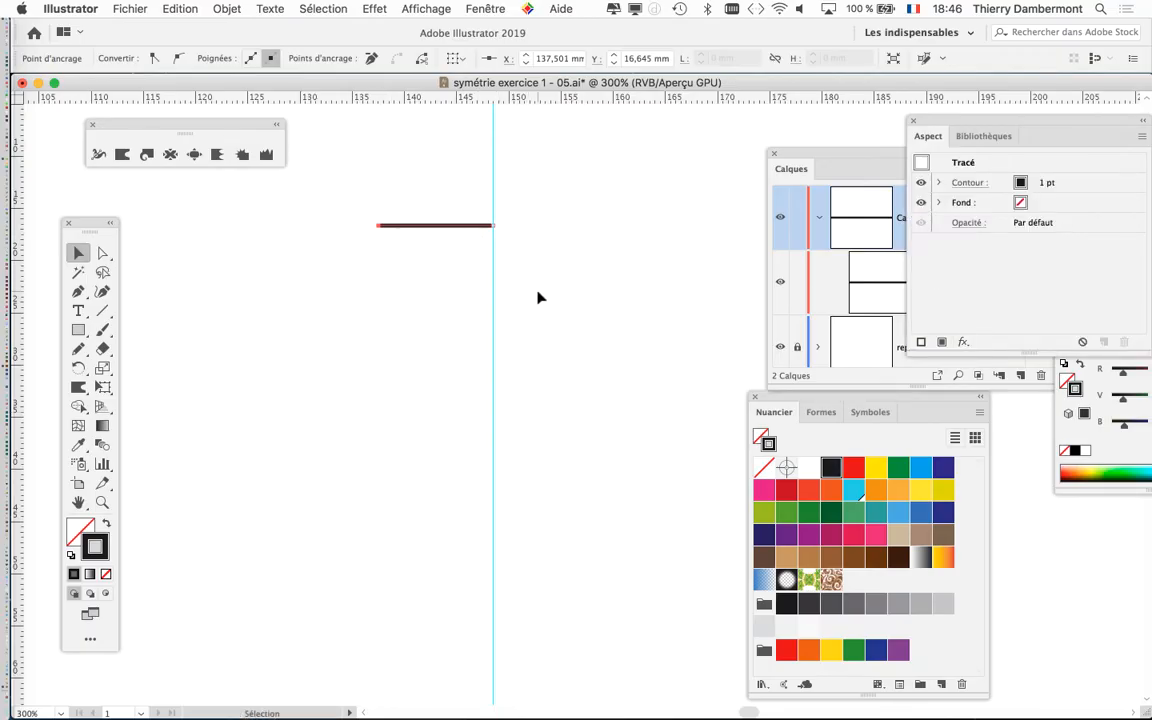
left_click(226, 8)
mouse_move(251, 46)
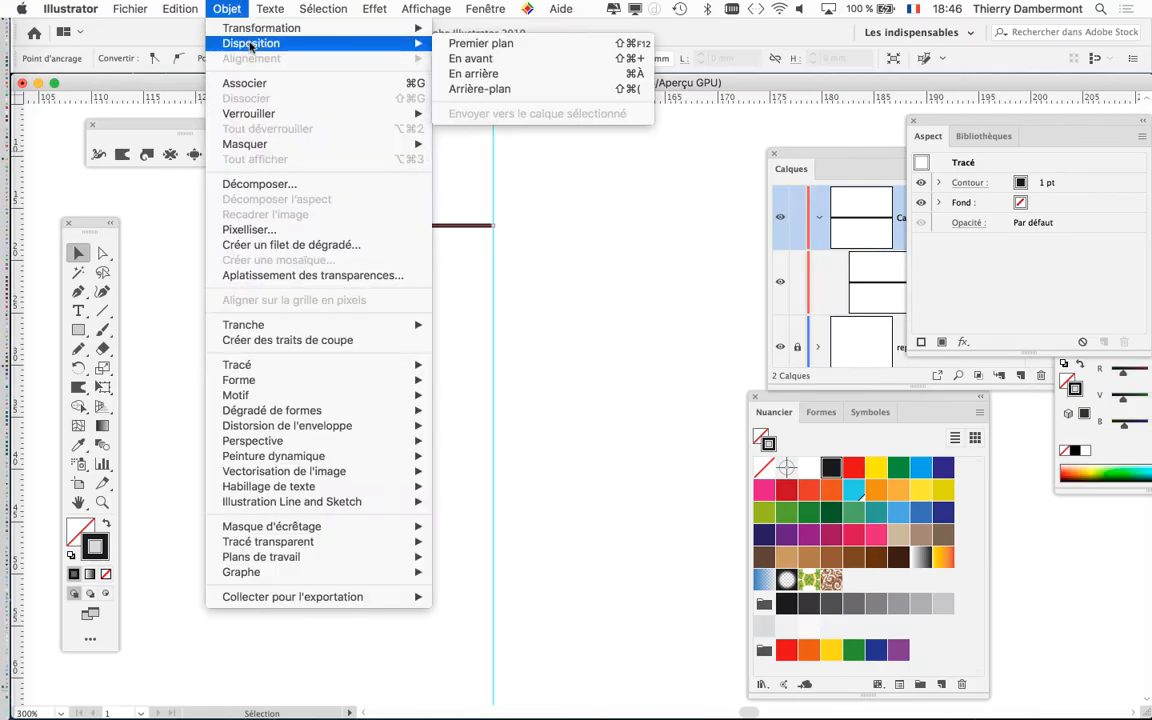
mouse_move(290, 28)
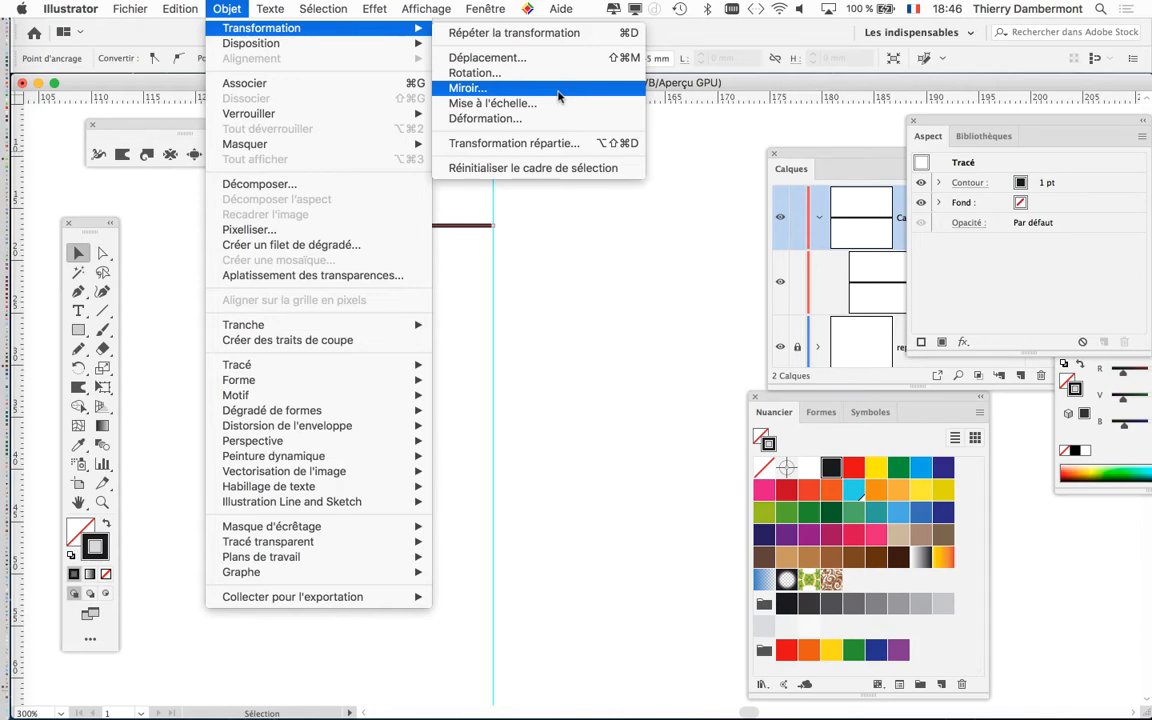
left_click(622, 440)
left_click(458, 246)
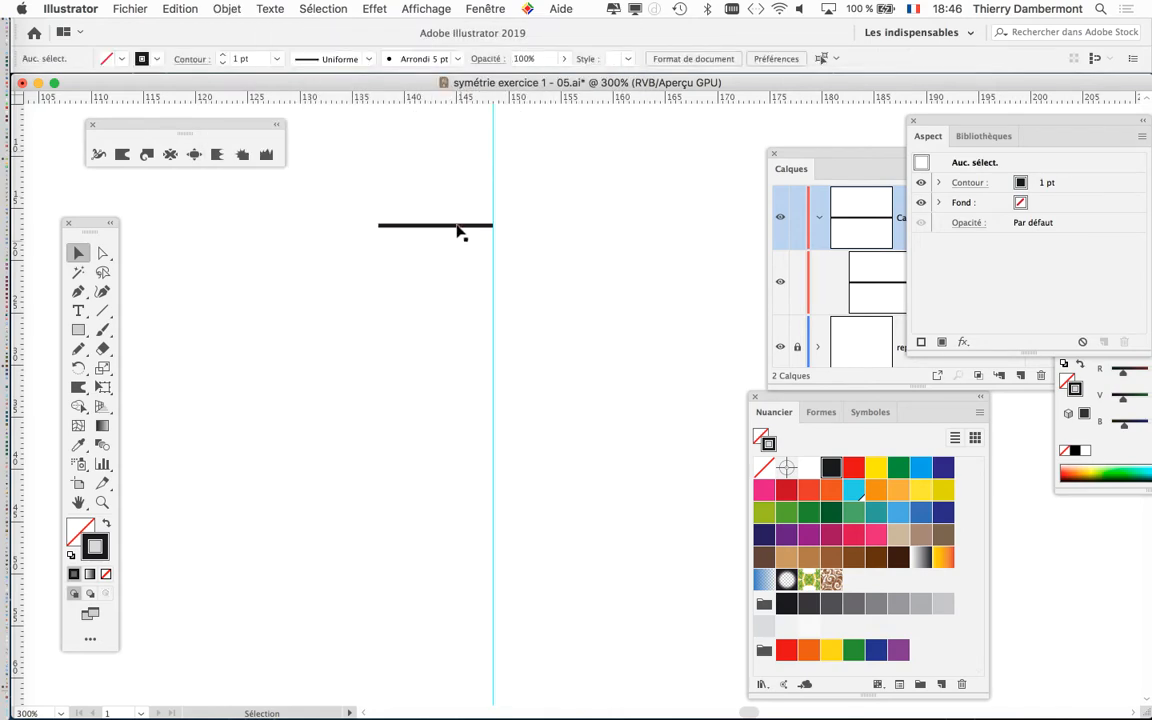
Select the line and start a Transformation effect from the distort and transform effects, with the preview (Aperçu) enabled
left_click(458, 228)
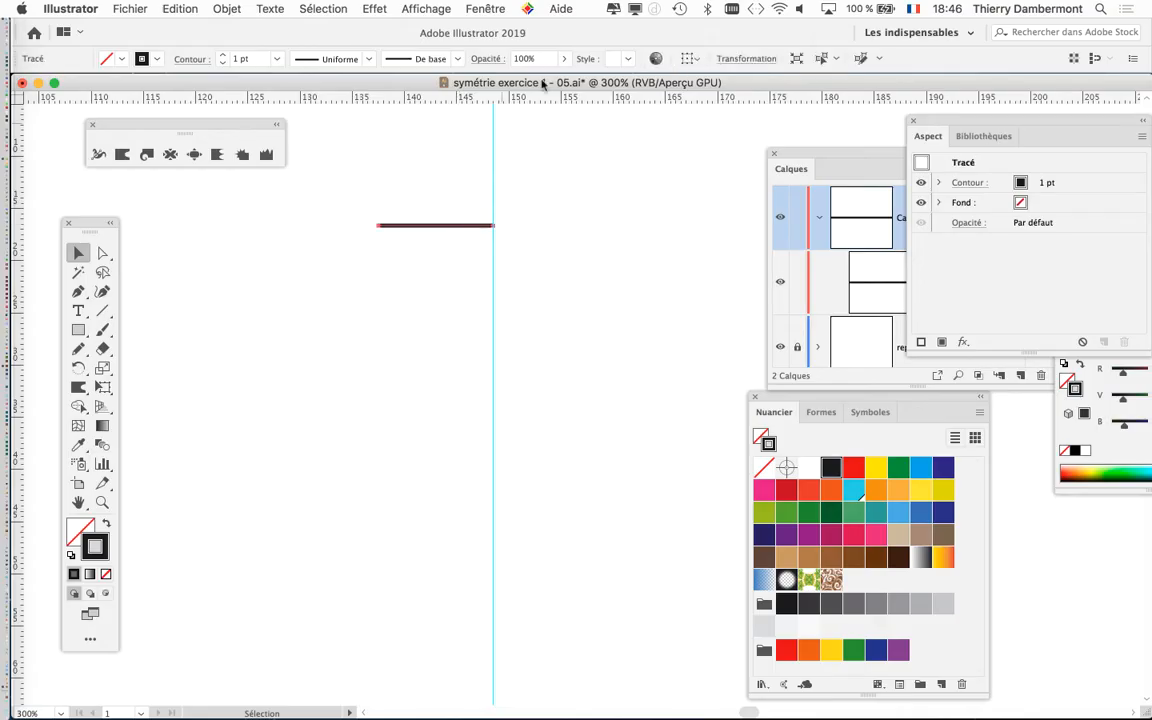
scroll(430, 100, "right", 5)
scroll(430, 100, "up", 1)
left_click(372, 8)
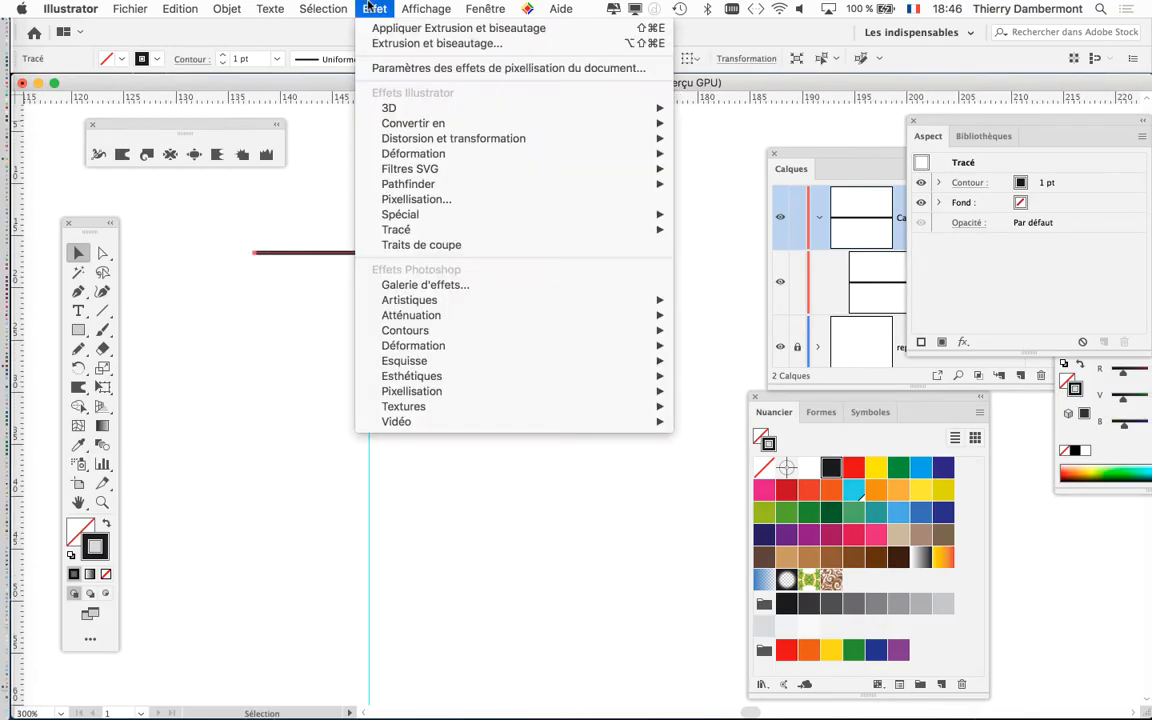
mouse_move(406, 143)
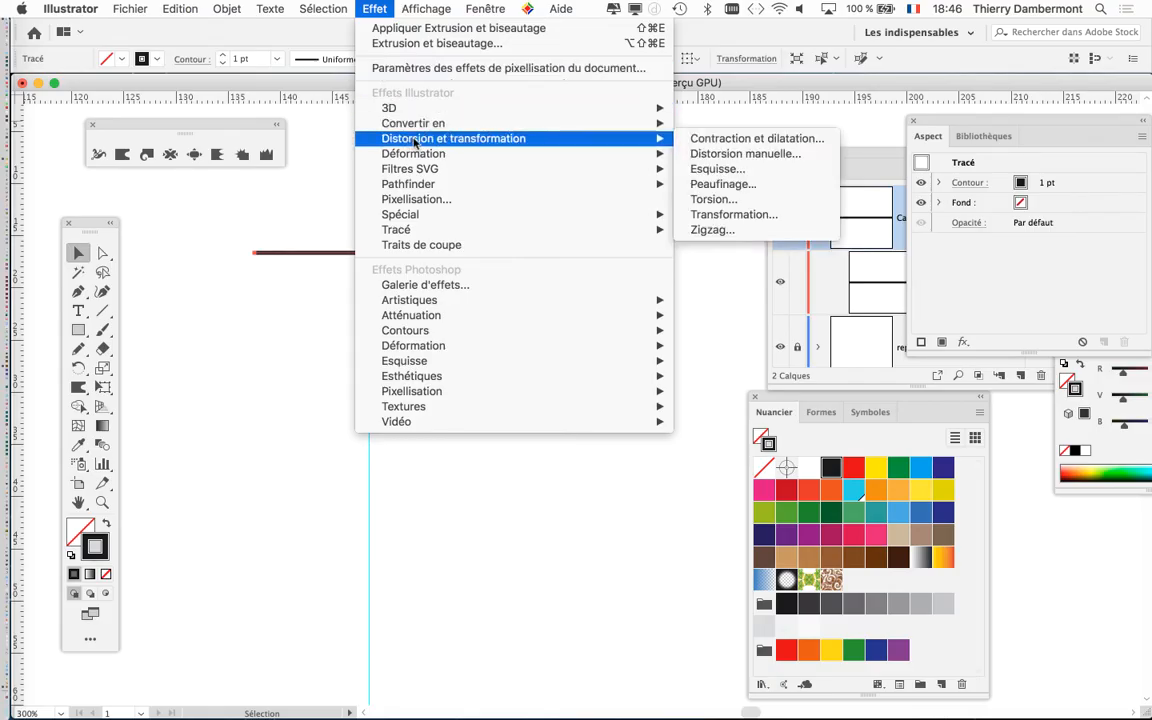
left_click(810, 216)
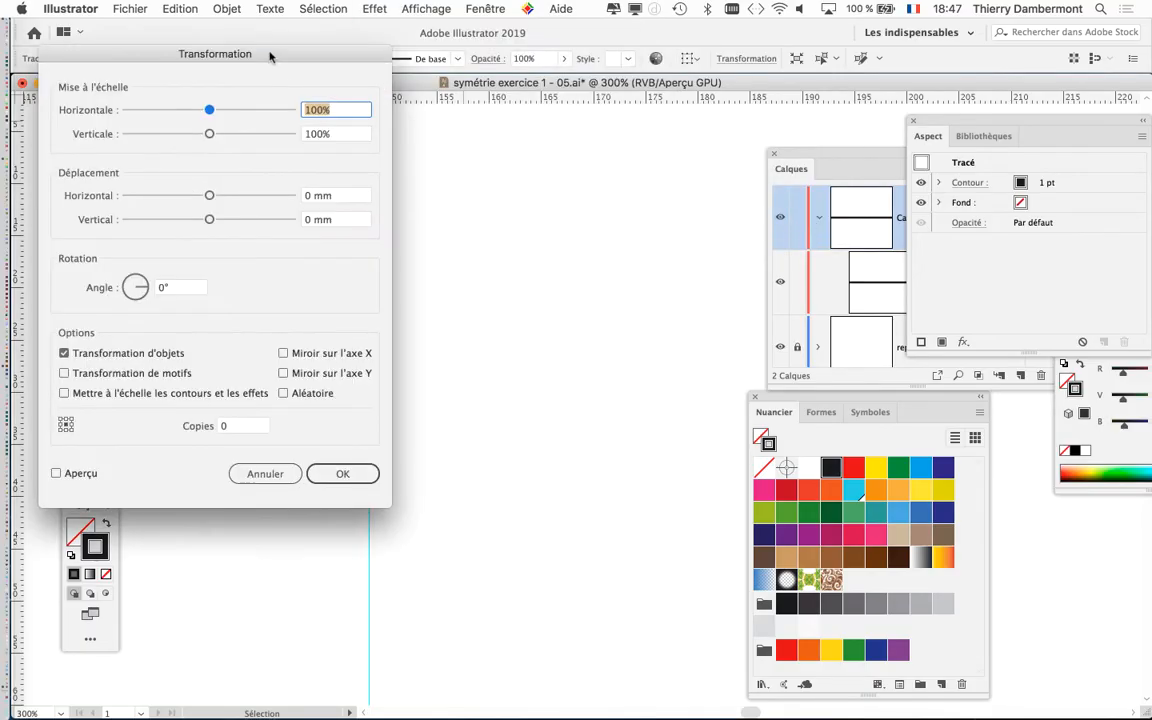
left_click_drag(307, 21, 697, 85)
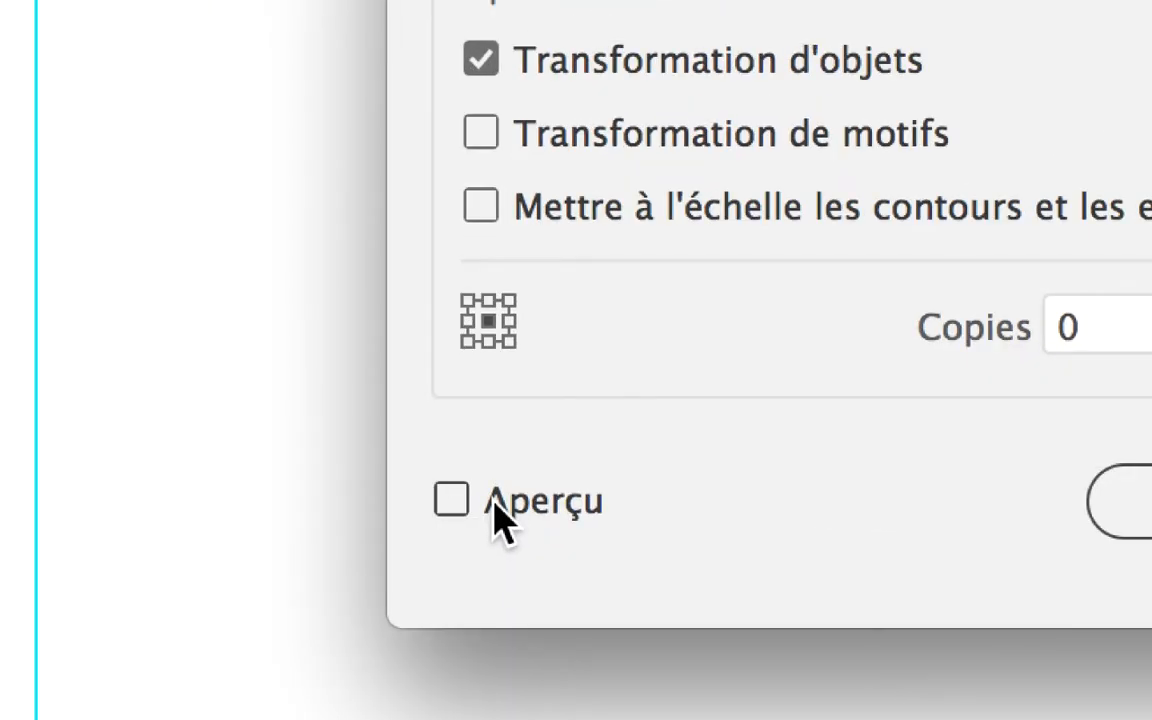
left_click(494, 502)
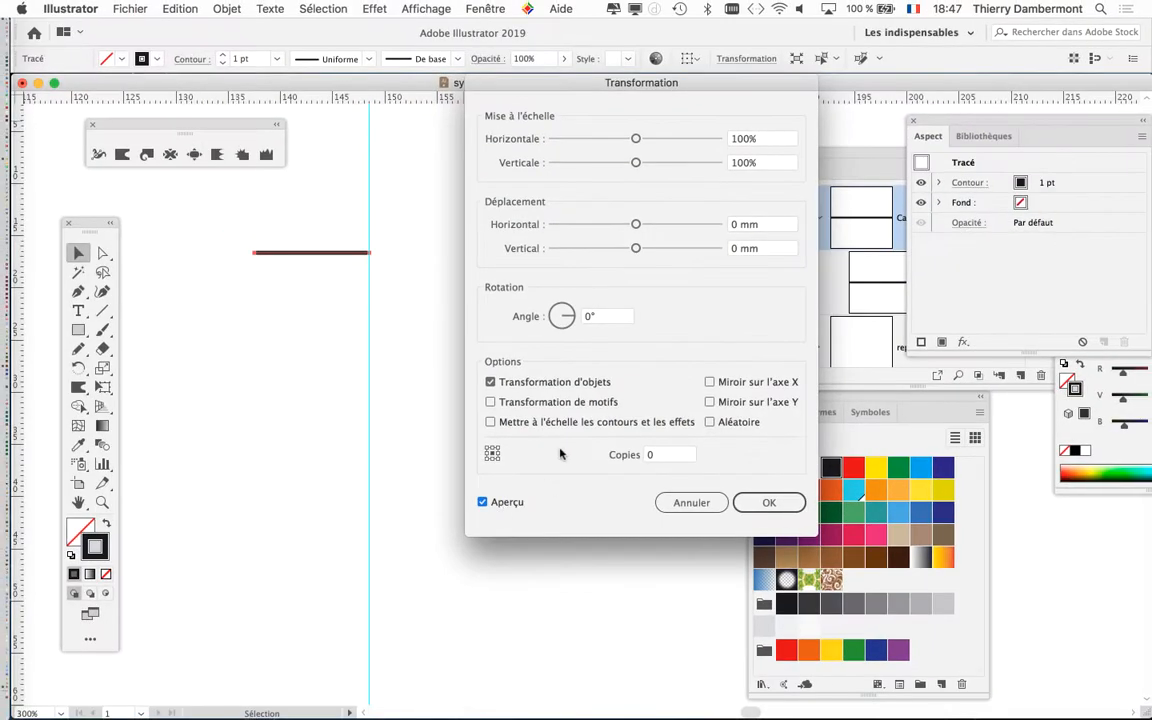
Set the effect's reference point to the middle-right handle, at the line's end on the guide
left_click_drag(452, 82, 579, 77)
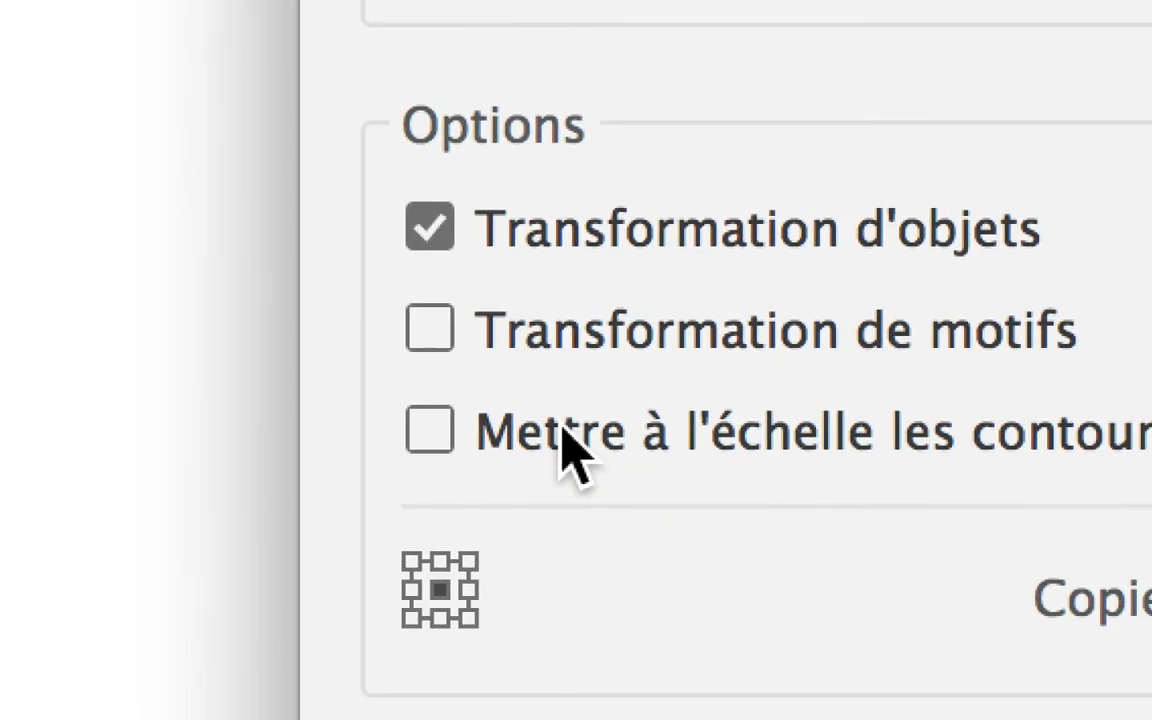
left_click(544, 452)
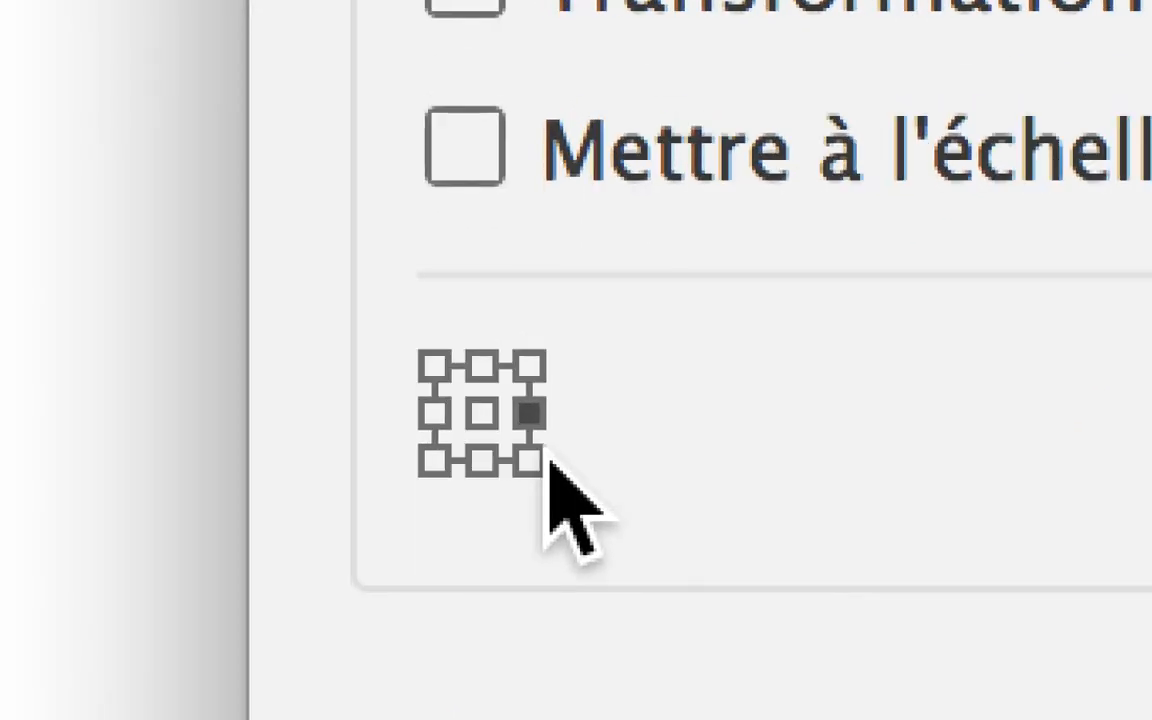
left_click(535, 460)
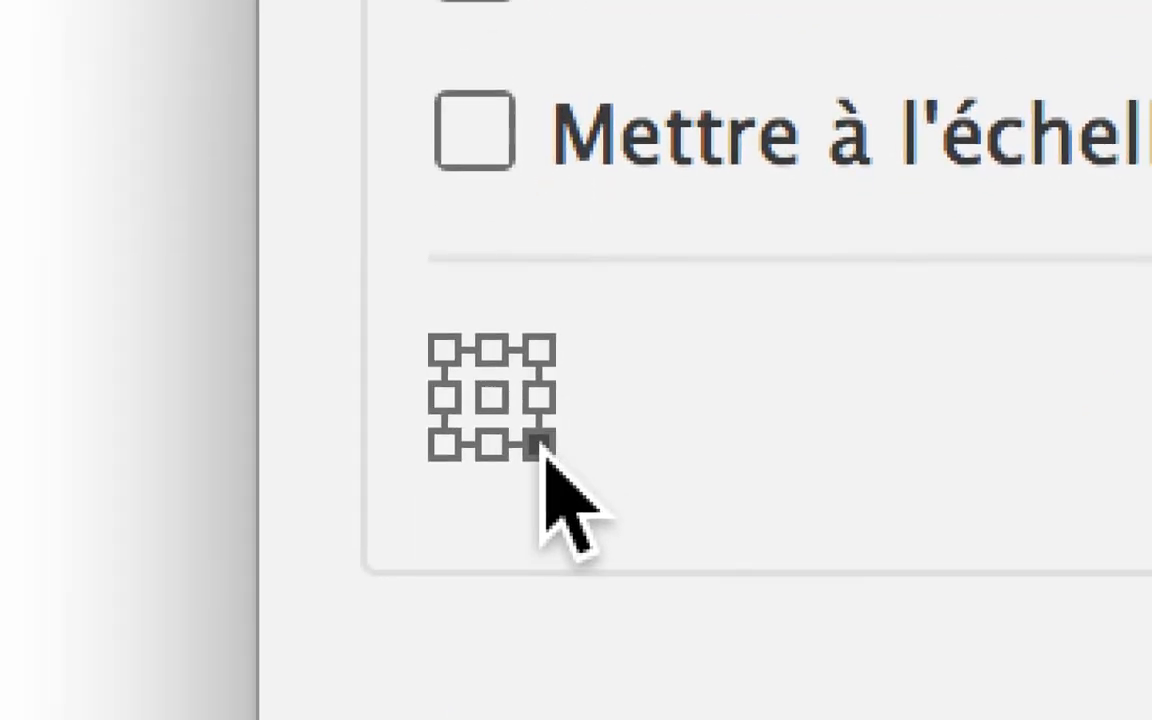
left_click(552, 463)
left_click(552, 512)
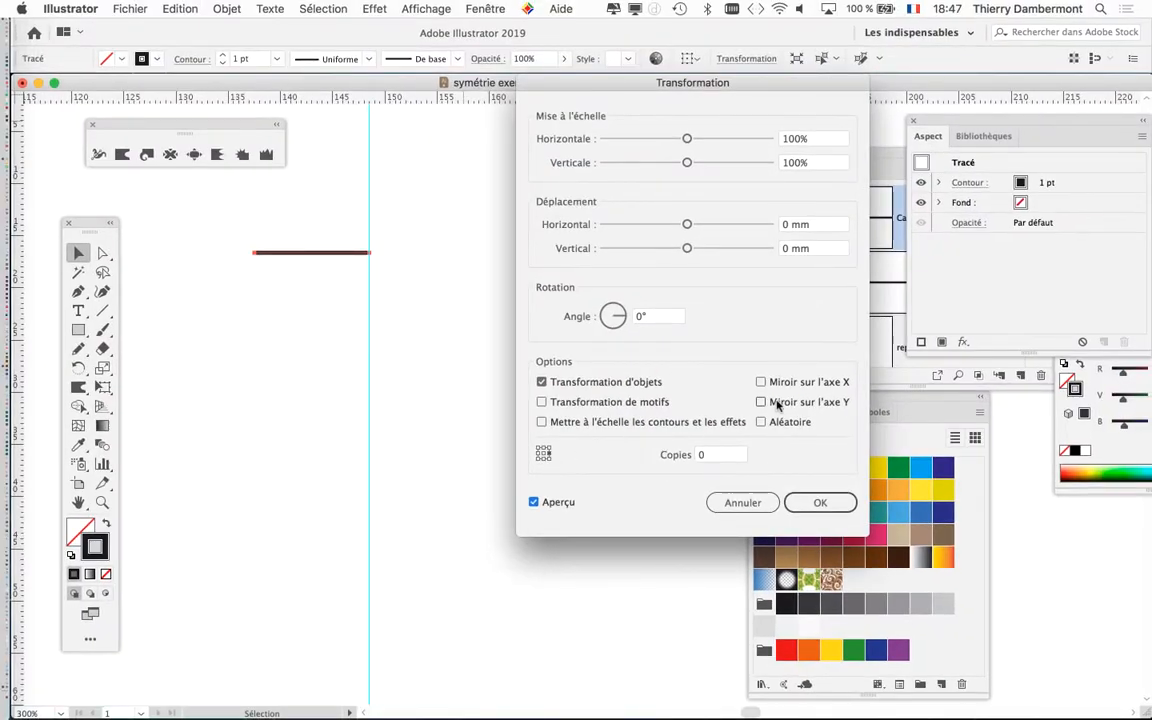
Enable the X-axis reflection (Miroir sur l'axe X), toggling it to compare the line with and without it
left_click(816, 383)
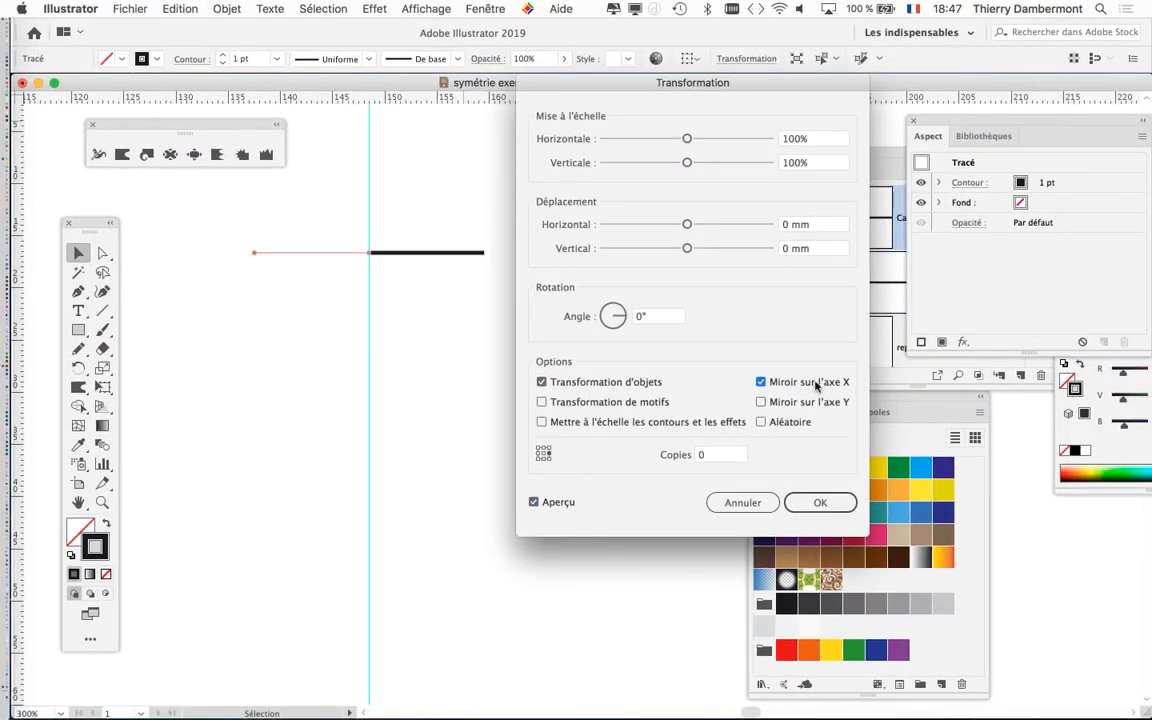
left_click(816, 383)
left_click(816, 383)
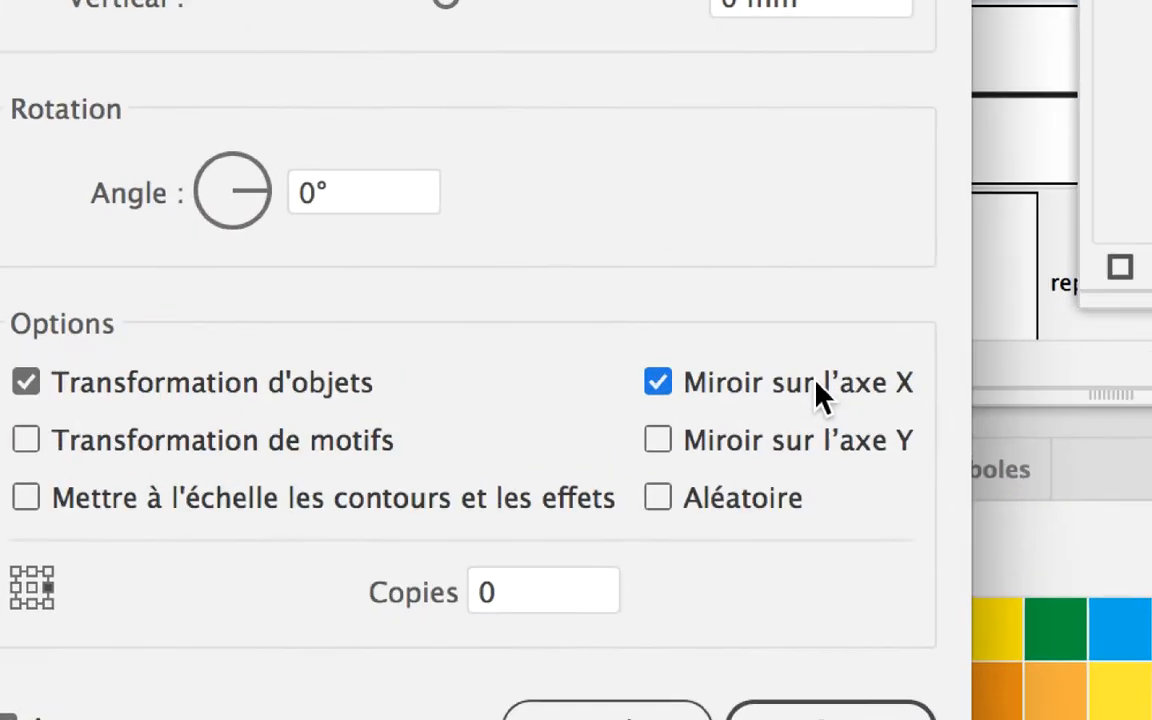
left_click(816, 383)
left_click(816, 383)
left_click(816, 383)
left_click(816, 383)
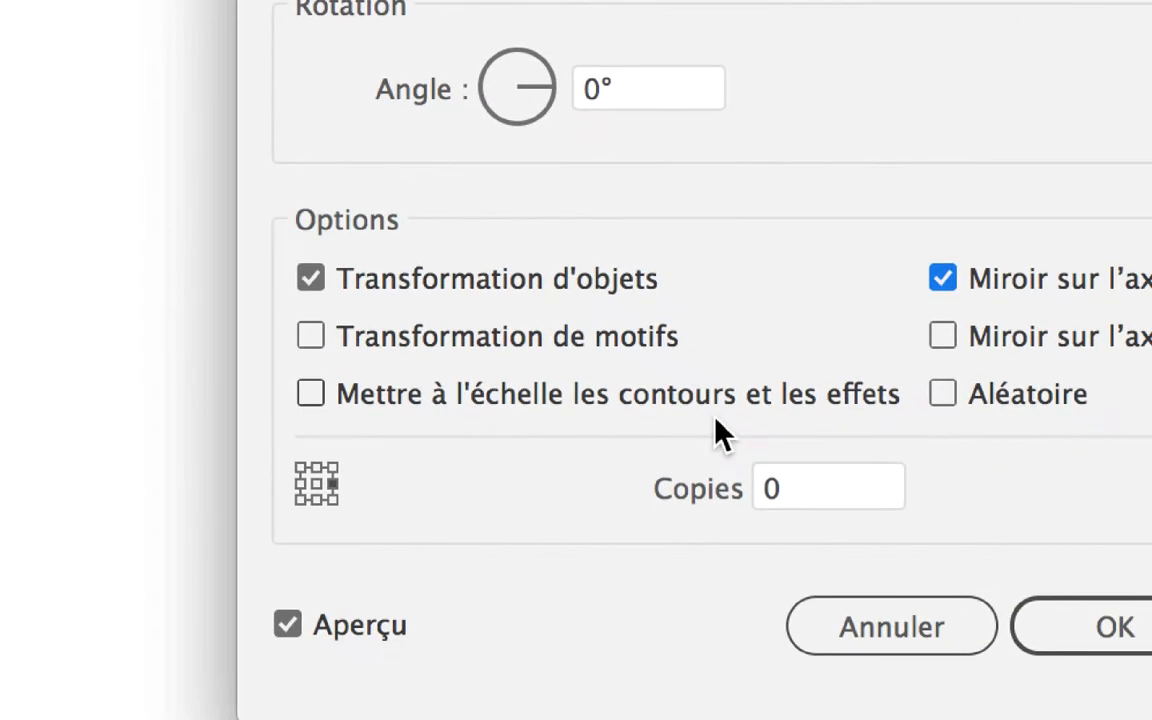
Set the number of copies to 1 and apply the Transformation effect to the line
left_click(734, 437)
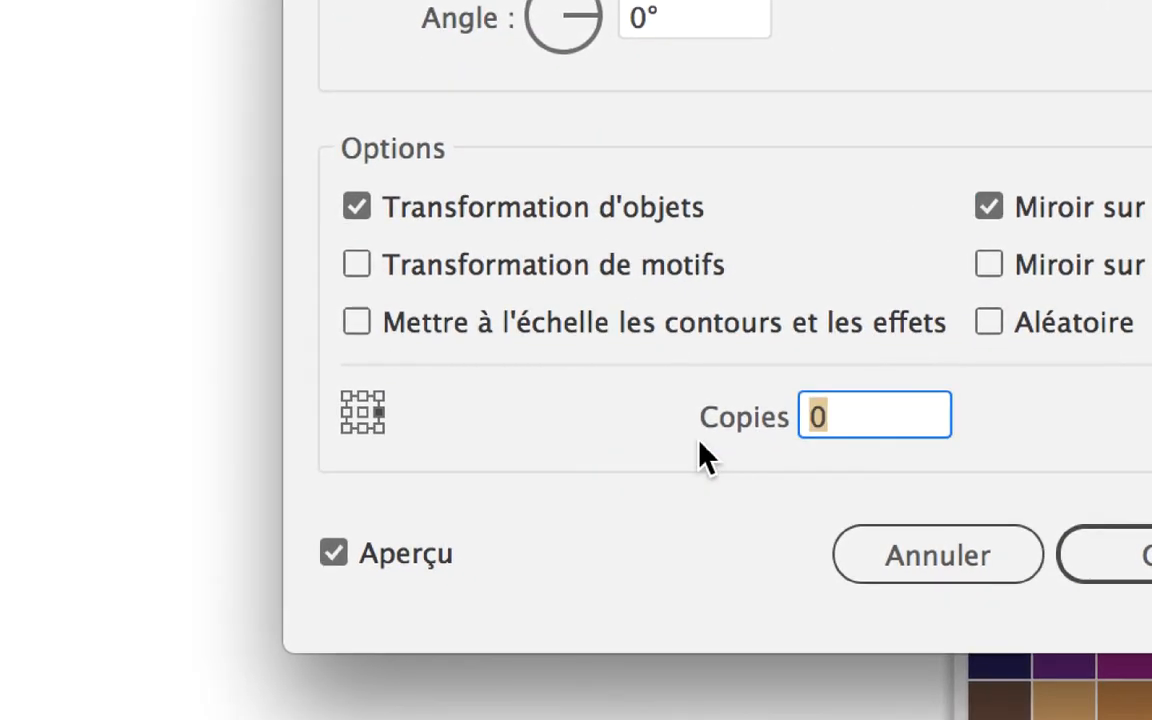
type("1")
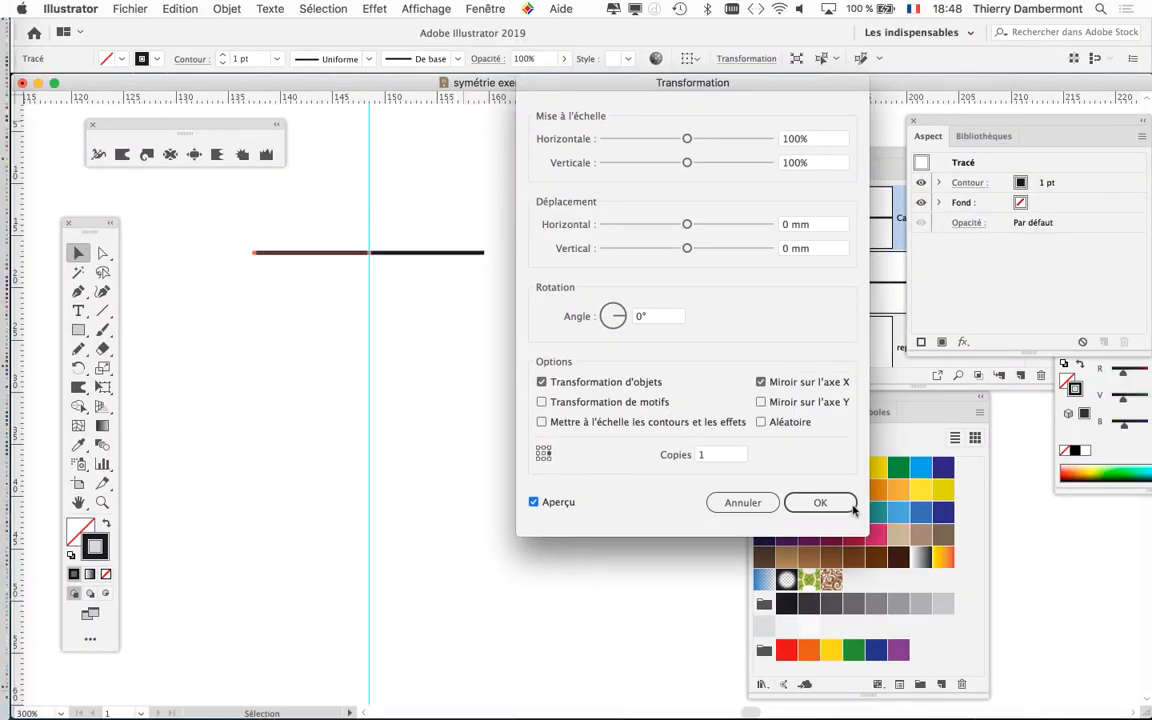
left_click(851, 507)
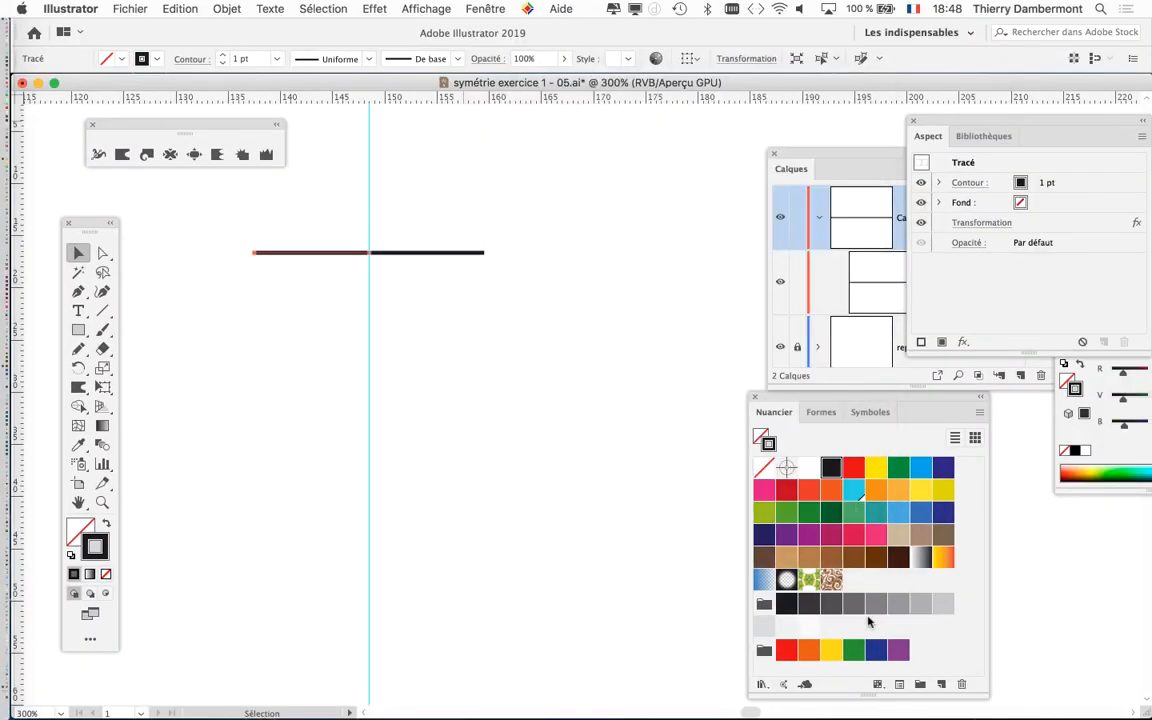
Save the document as a new version named "symétrie exercice 1 - 06.ai", keeping the default Illustrator options
left_click(130, 8)
left_click(199, 147)
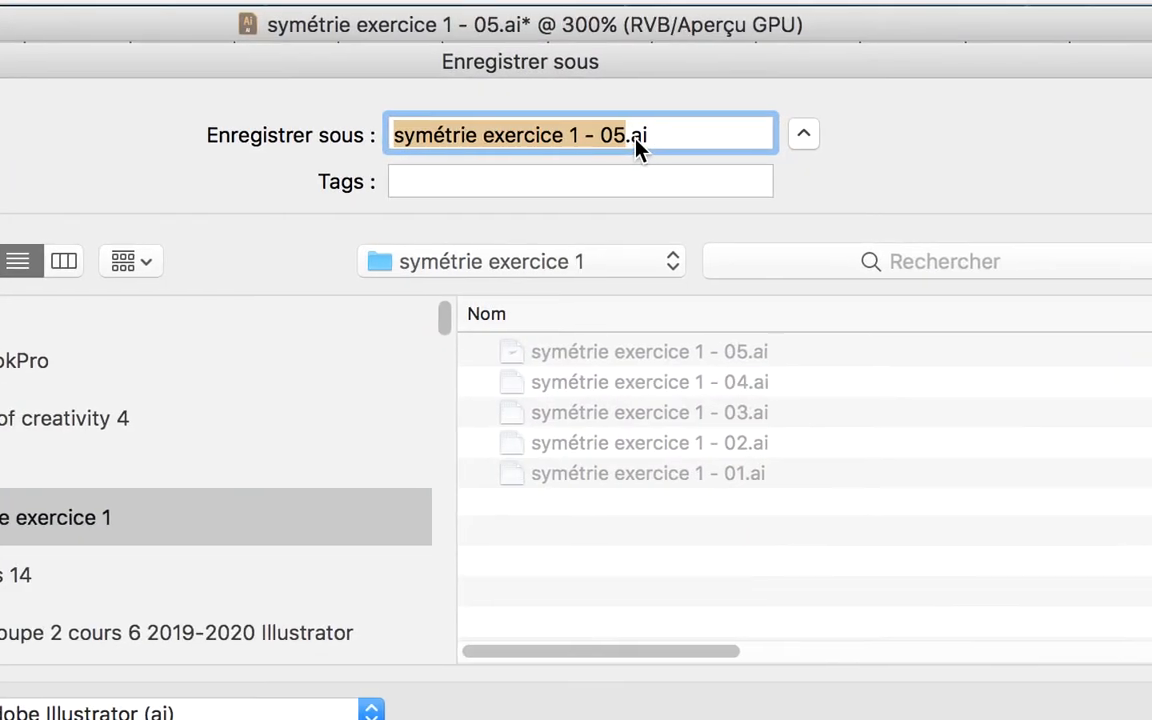
left_click(627, 136)
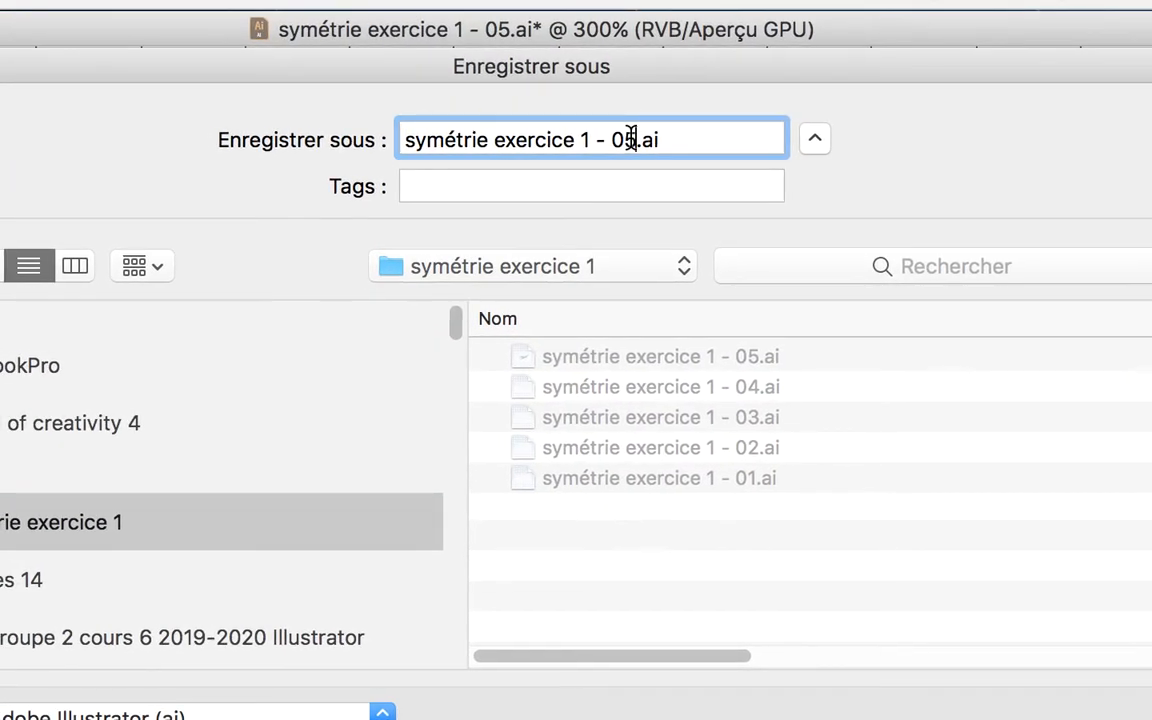
left_click_drag(625, 136, 612, 136)
type("6")
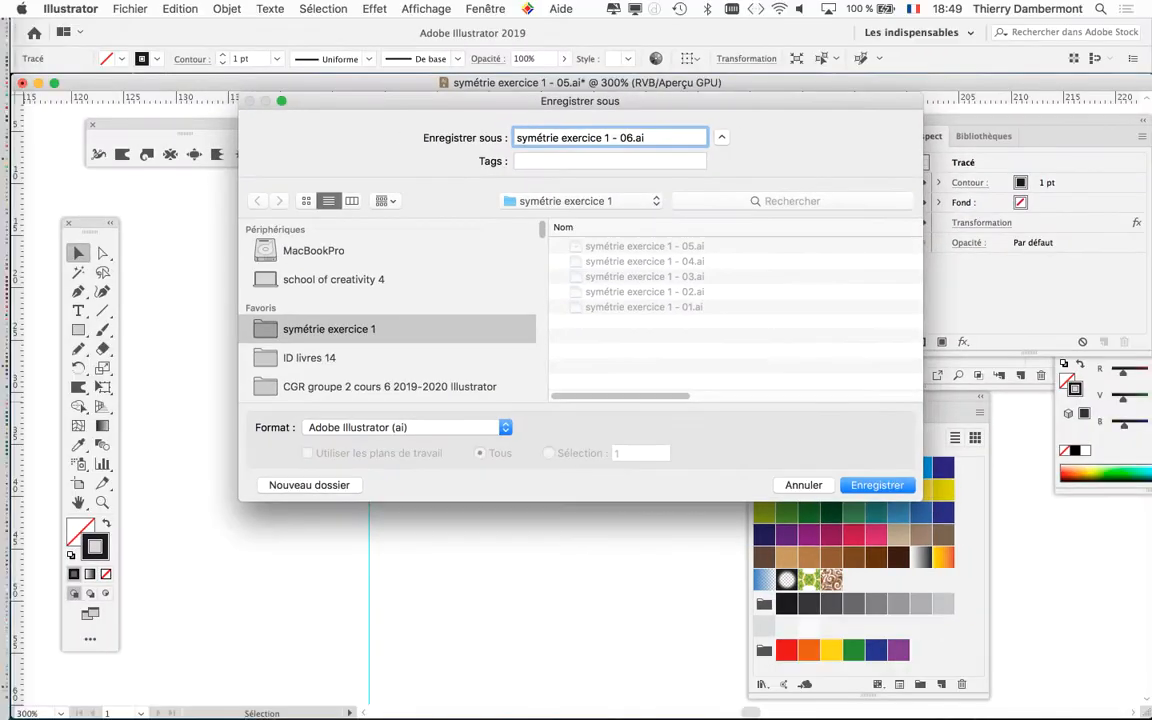
left_click(862, 487)
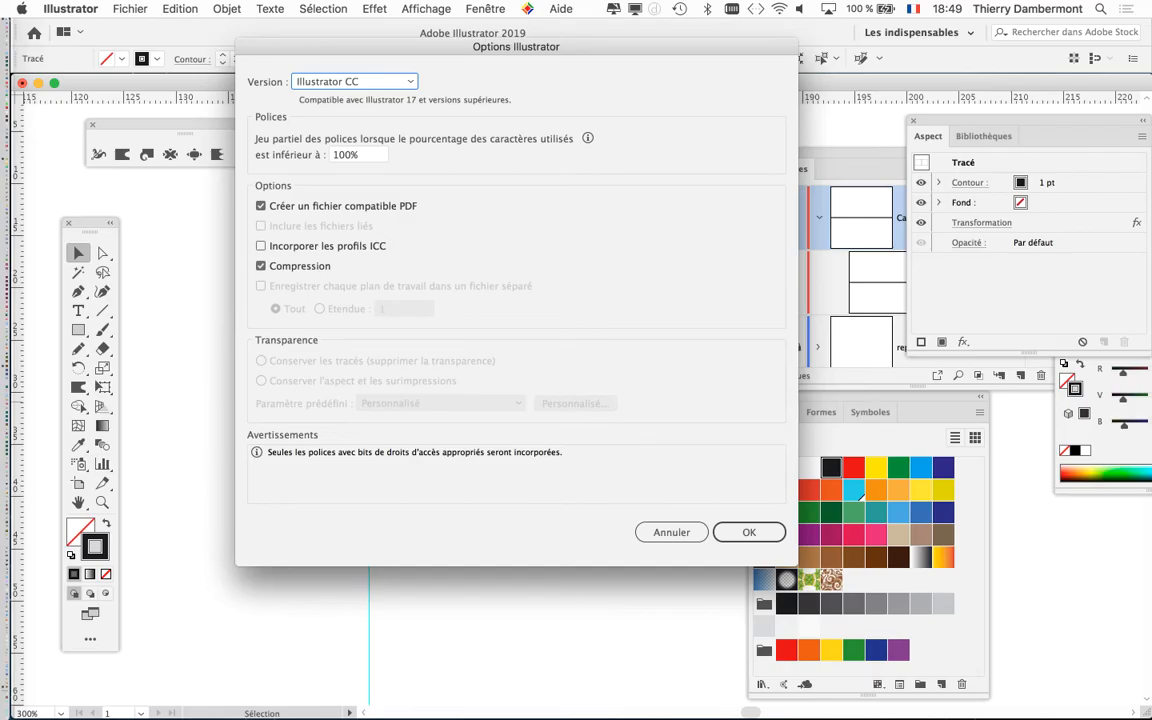
key("Return")
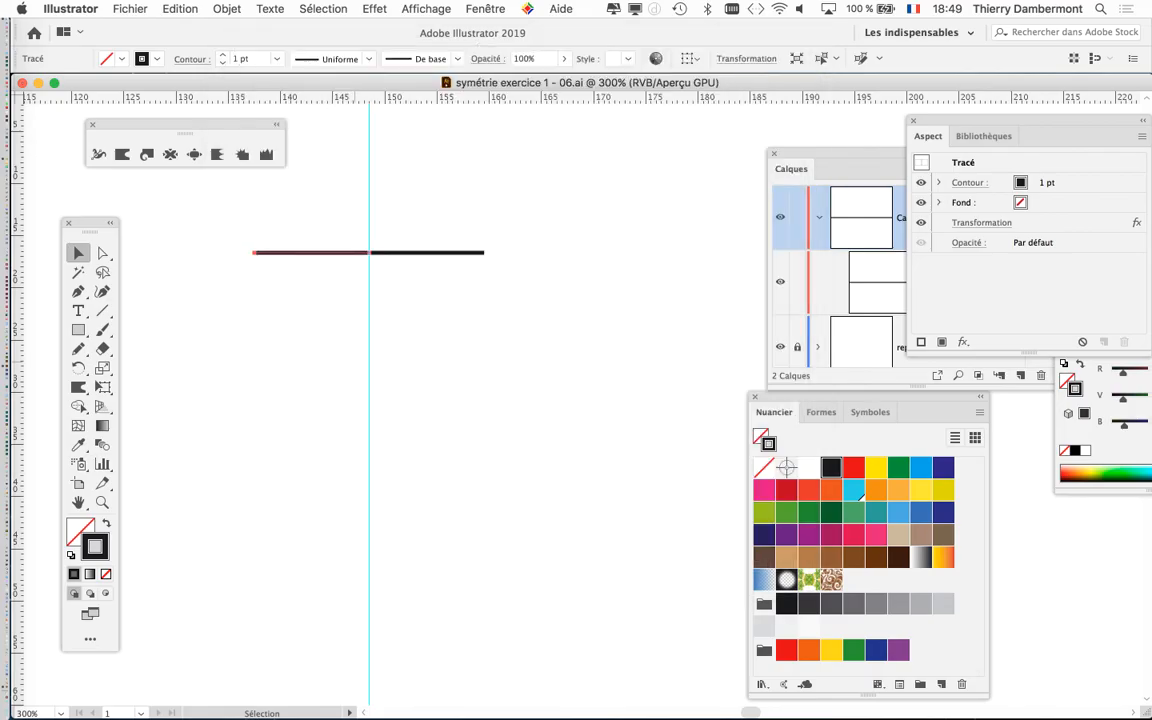
Extend the line from its outer endpoint with the Pencil tool into a rounded head corner and a neck curving downward
key("super+minus")
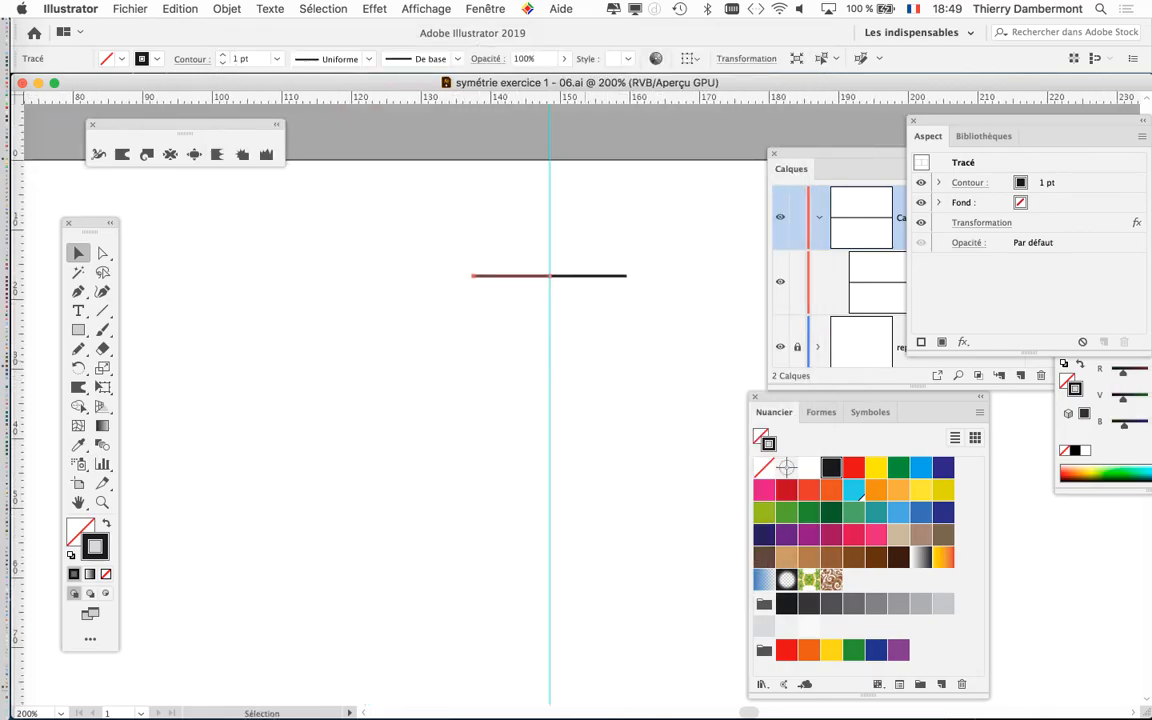
key("super+minus")
key("super+plus")
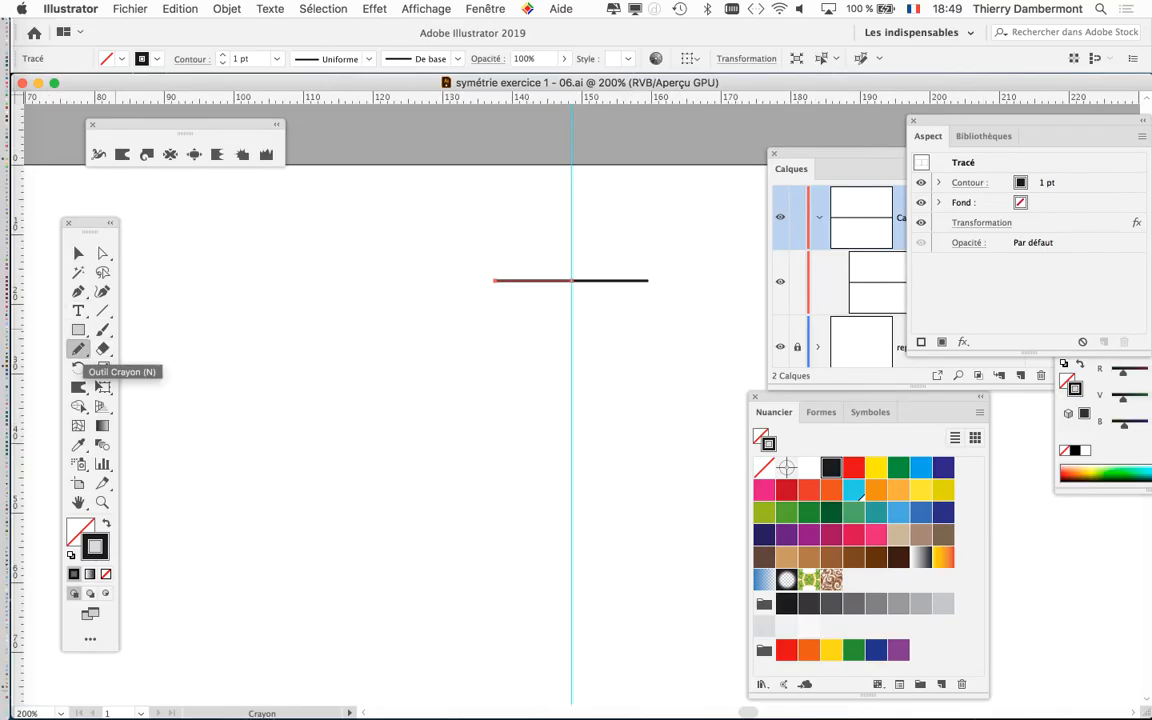
left_click(78, 348)
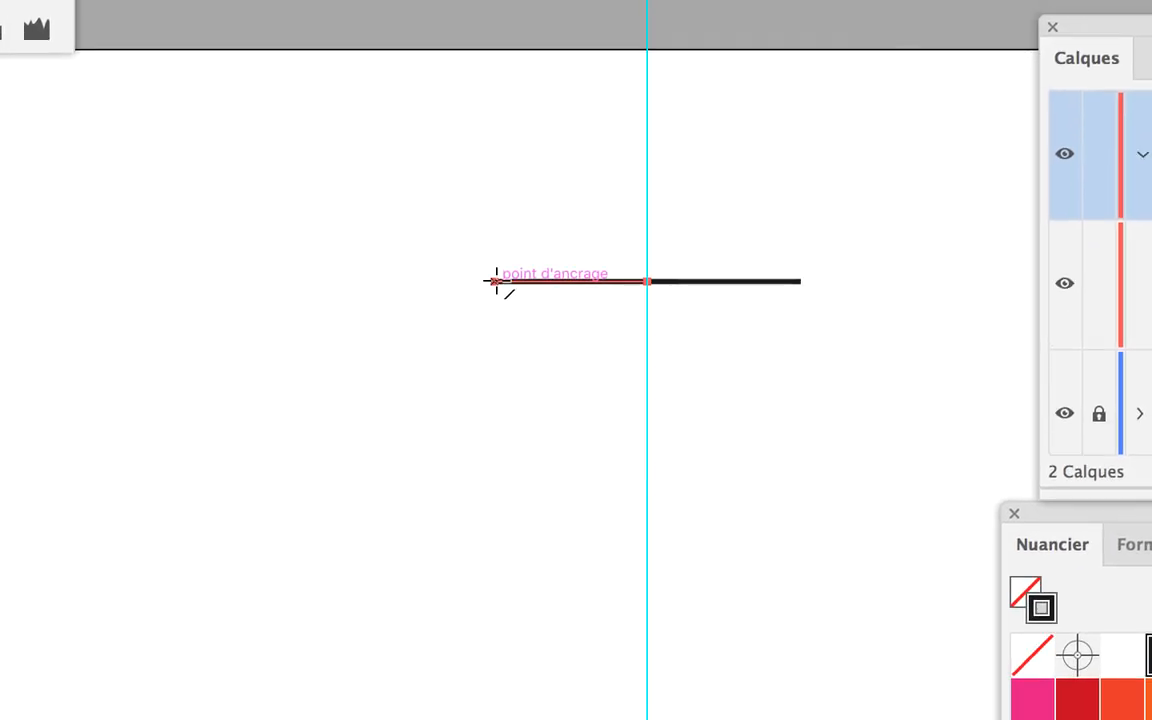
mouse_move(497, 281)
left_mouse_down()
mouse_move(477, 288)
mouse_move(466, 345)
left_mouse_up()
left_click_drag(485, 303, 491, 352)
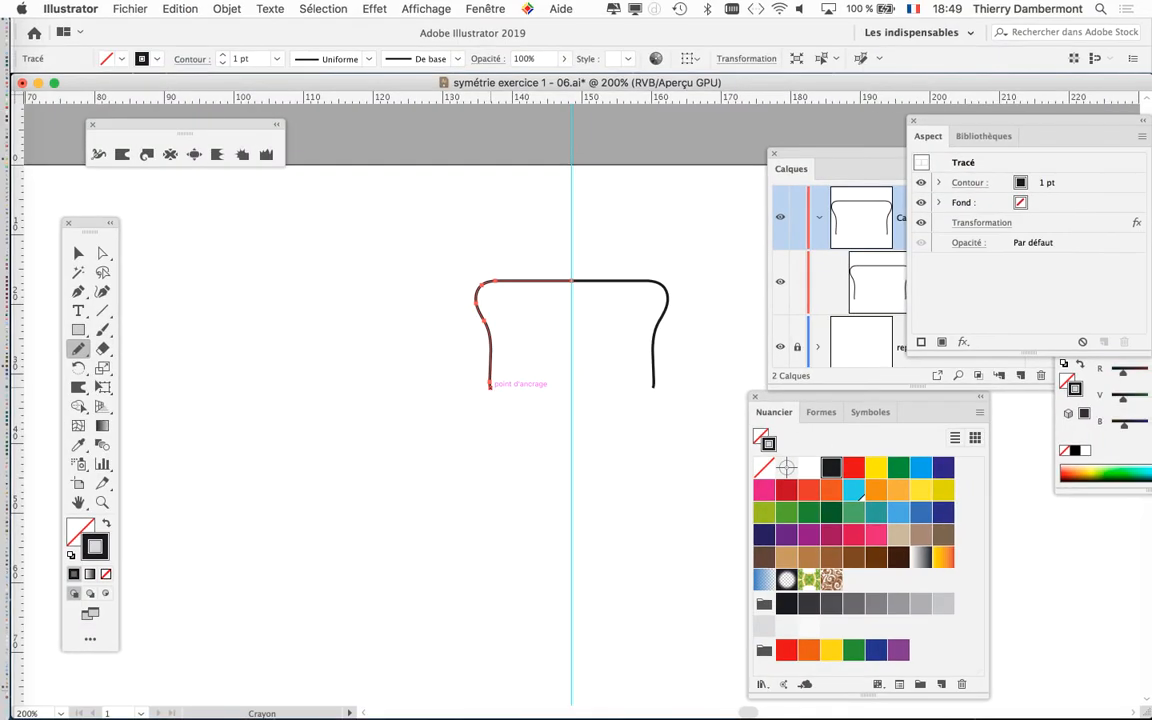
Continue the half-path with the Pencil tool into a long rounded wing with a scalloped underside that returns to the body
key("super+minus")
key("super+minus")
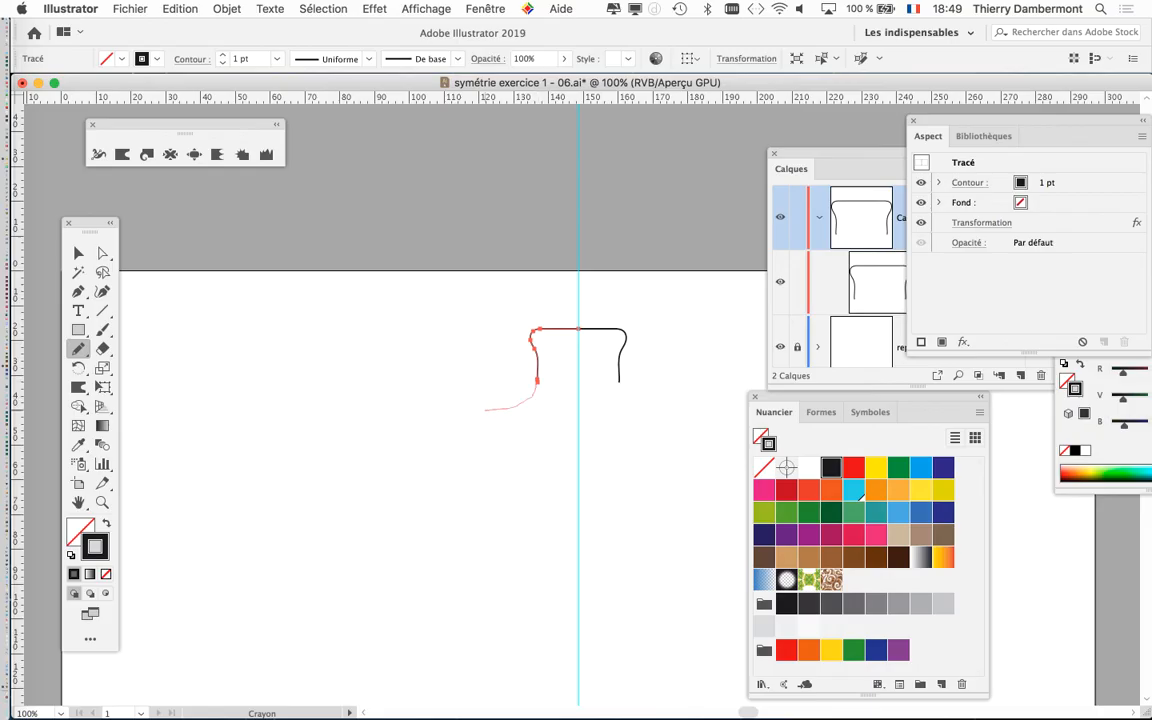
left_click_drag(485, 410, 320, 419)
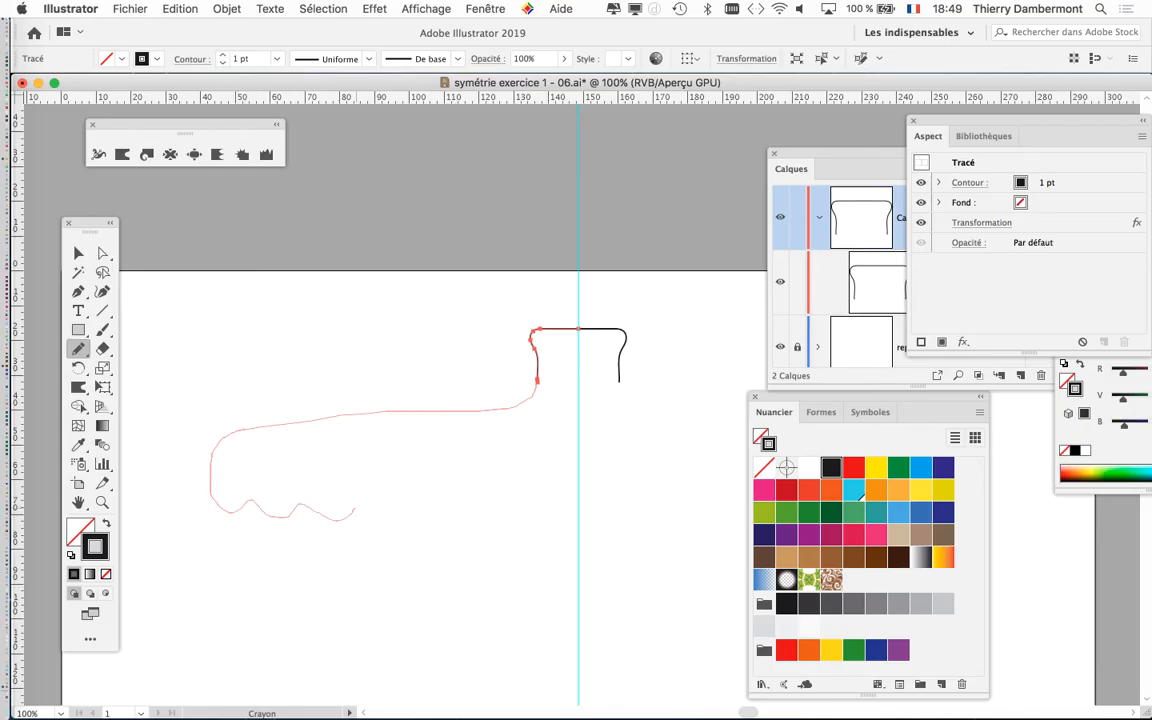
left_click_drag(354, 511, 365, 504)
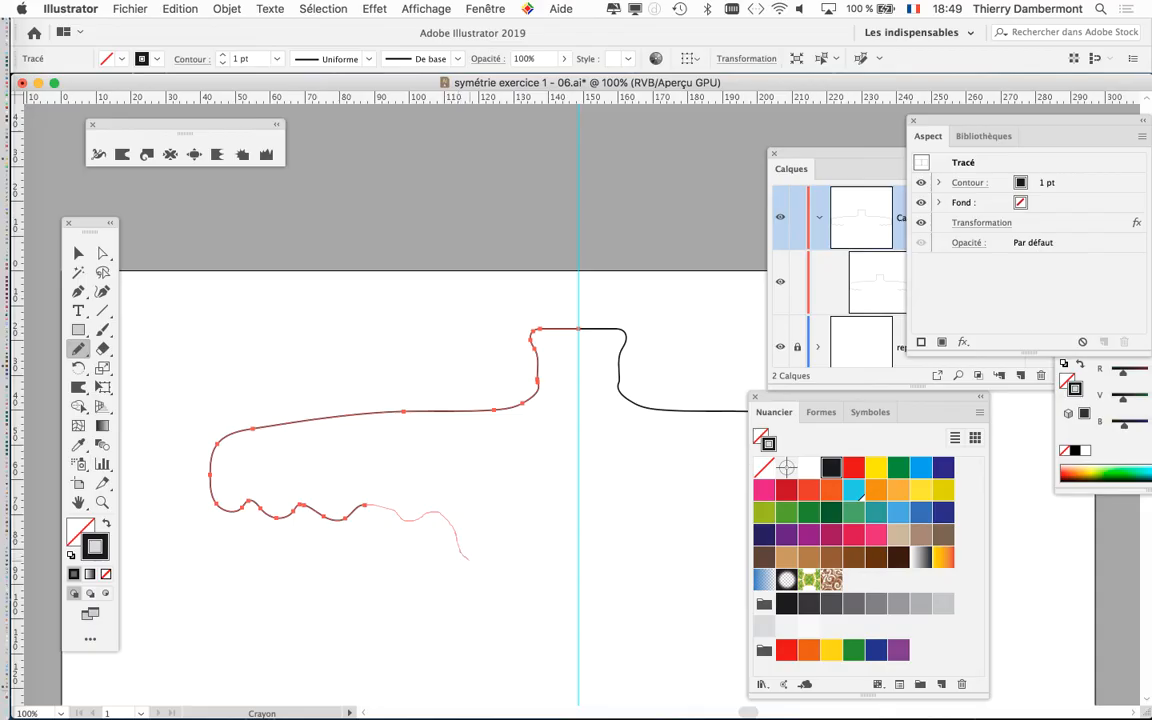
left_click_drag(468, 557, 470, 559)
Continue the half-path down the body and around a scalloped tail with the Pencil tool, ending it on the vertical guide
key("super+minus")
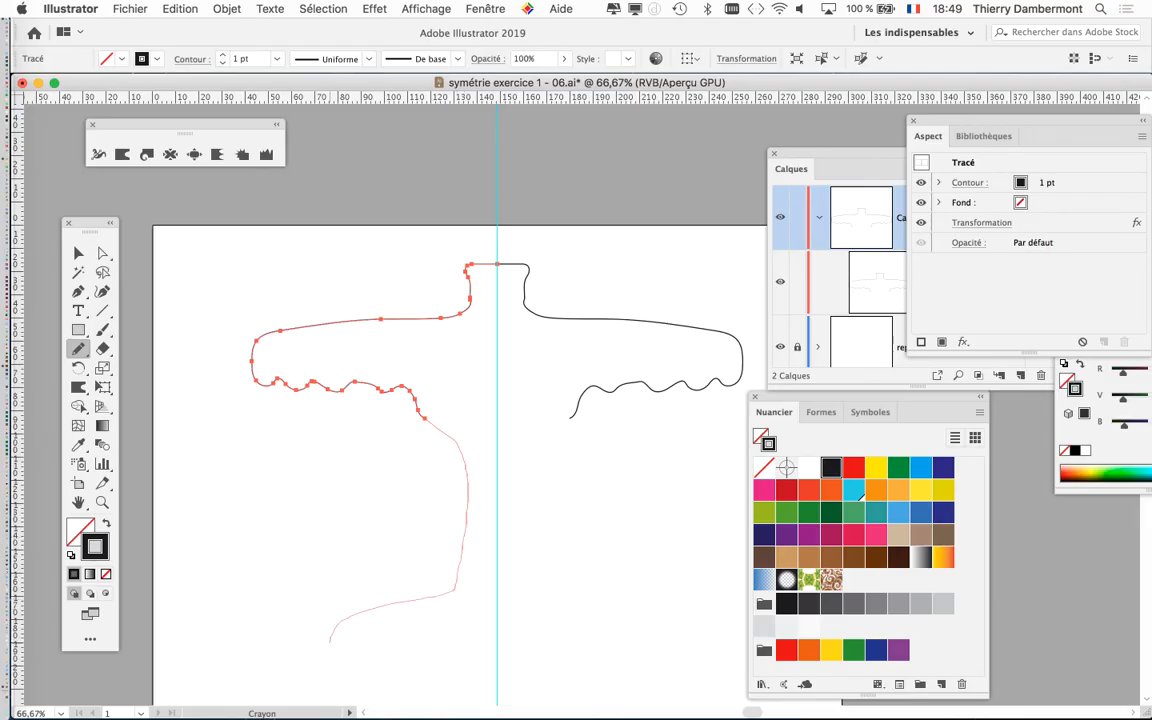
left_click_drag(330, 640, 332, 643)
scroll(450, 400, "down", 5)
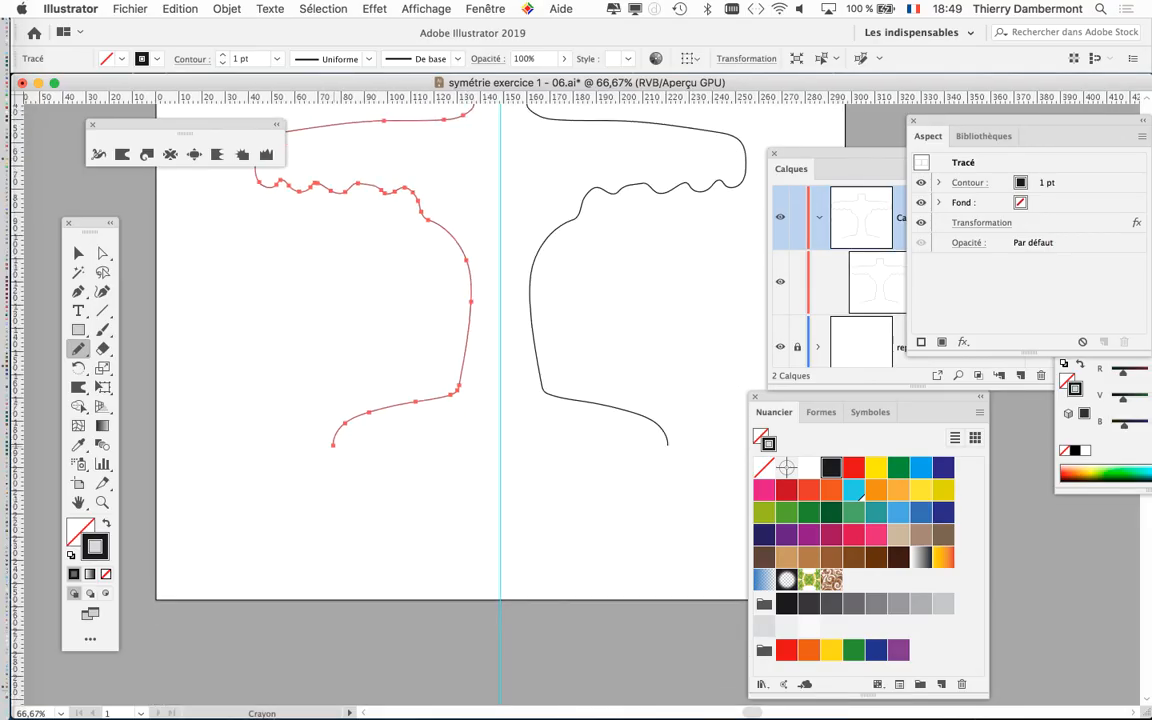
left_click_drag(350, 465, 369, 458)
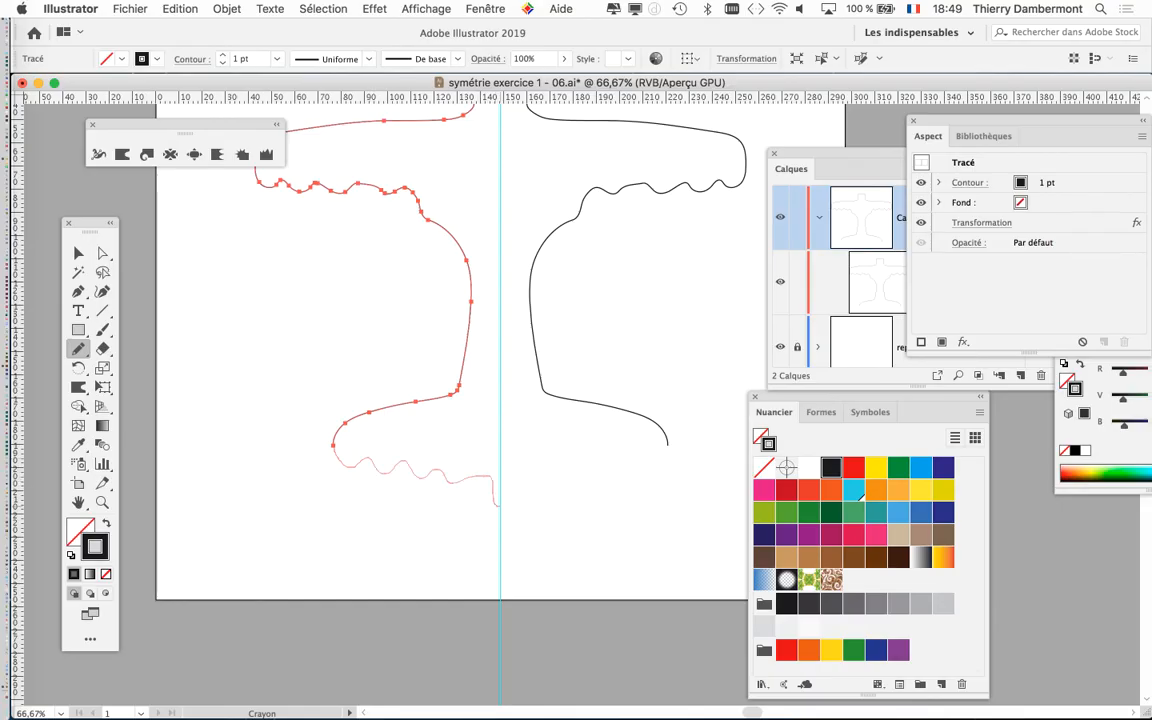
left_click_drag(497, 503, 499, 506)
Redraw the body side and tail's upper edge more smoothly with the Pencil tool, and reshape the wing as a longer one extending past the artboard
key("super+minus")
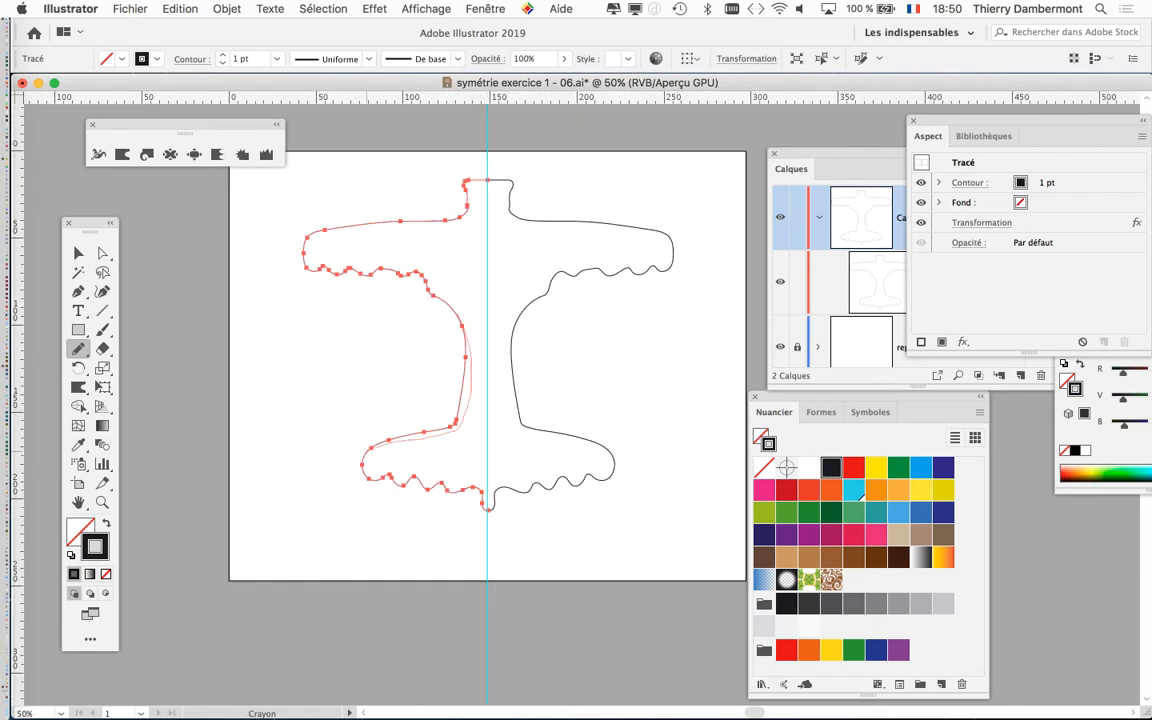
left_click_drag(352, 479, 352, 479)
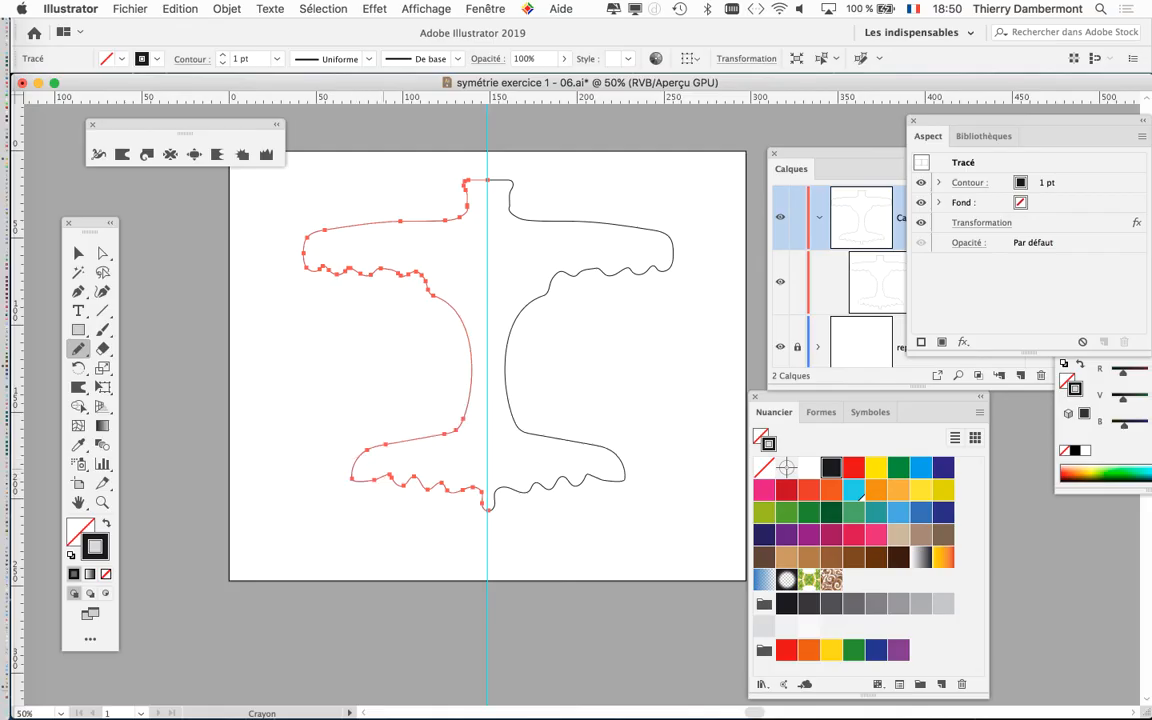
left_click_drag(442, 221, 305, 251)
mouse_move(230, 333)
left_mouse_down()
mouse_move(330, 316)
mouse_move(443, 318)
mouse_move(466, 331)
left_mouse_up()
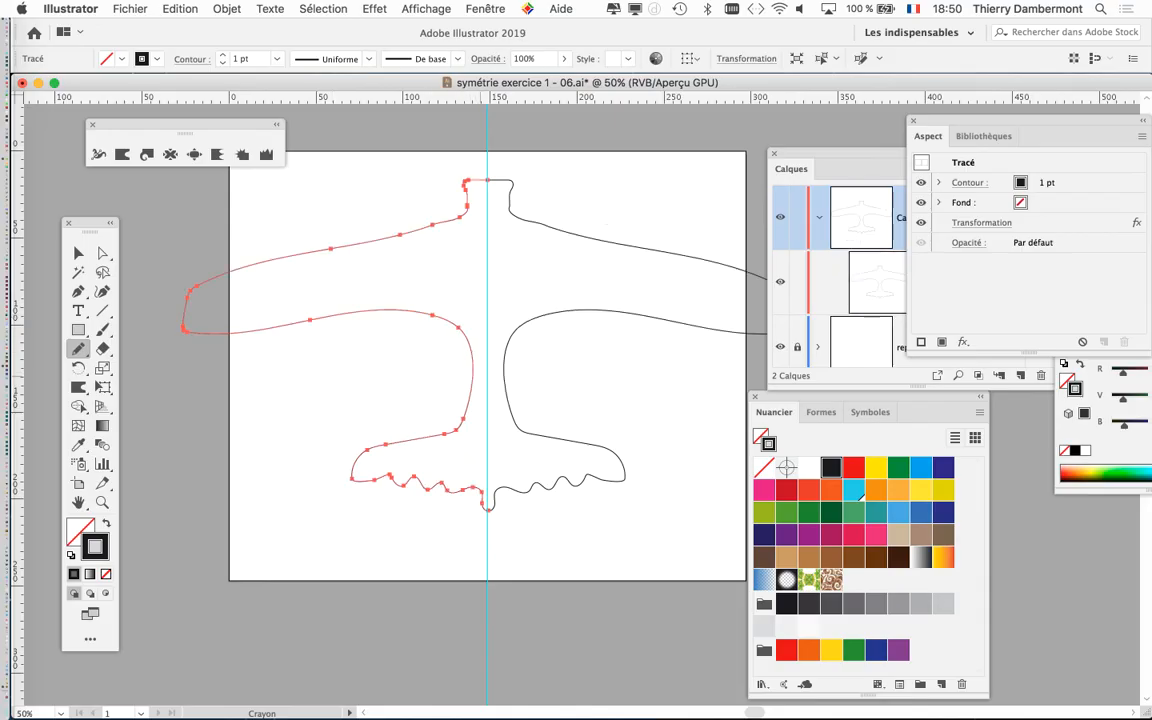
Try to redraw the wing's upper edge from the neck base to beyond the artboard, and undo that stroke
key("super+minus")
key("super+equal")
key("super+equal")
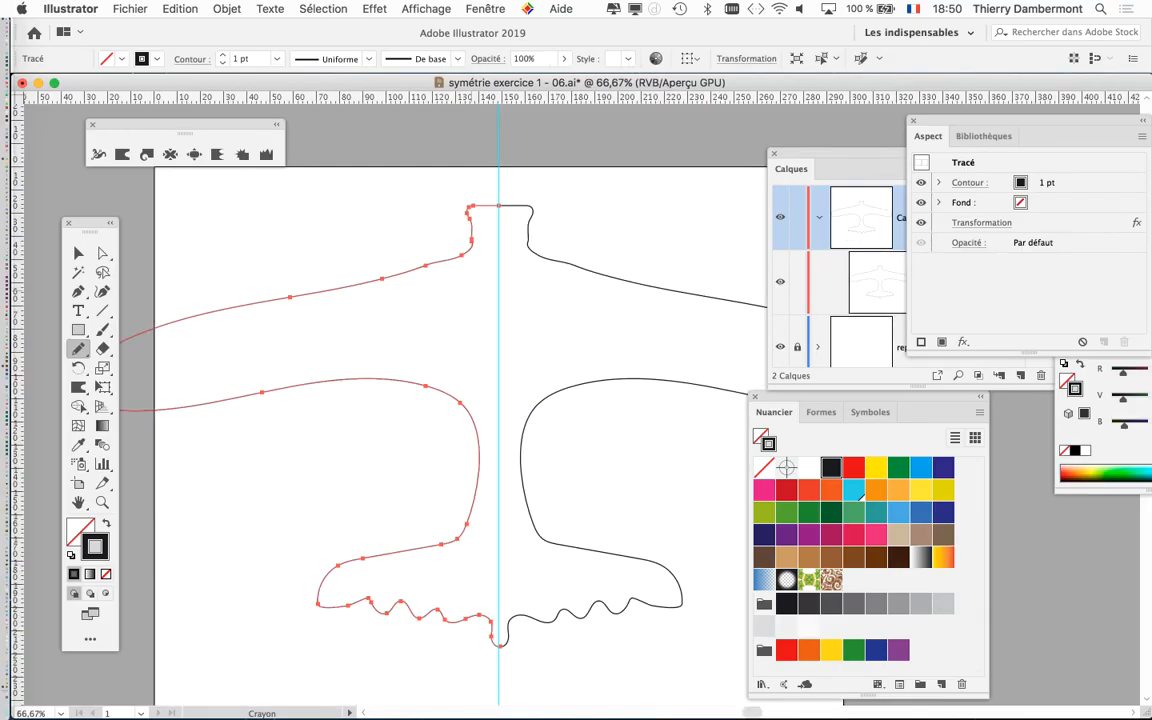
scroll(450, 420, "up", 3)
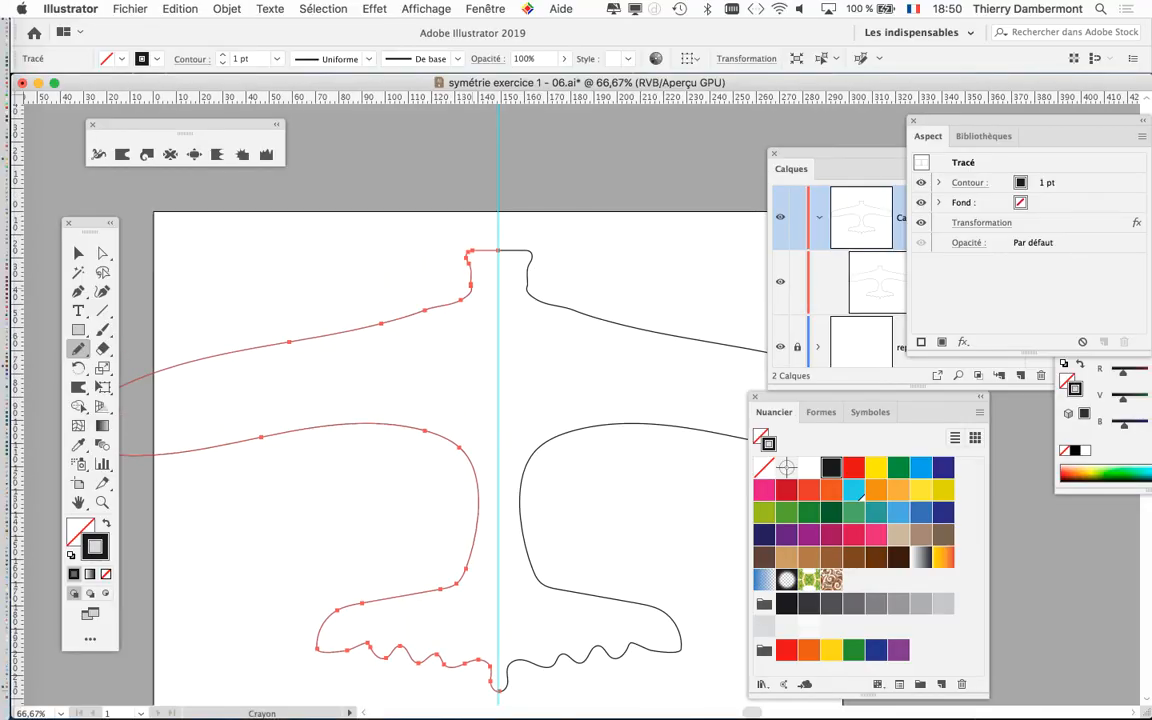
mouse_move(460, 303)
left_mouse_down()
mouse_move(340, 344)
mouse_move(173, 345)
mouse_move(130, 365)
left_mouse_up()
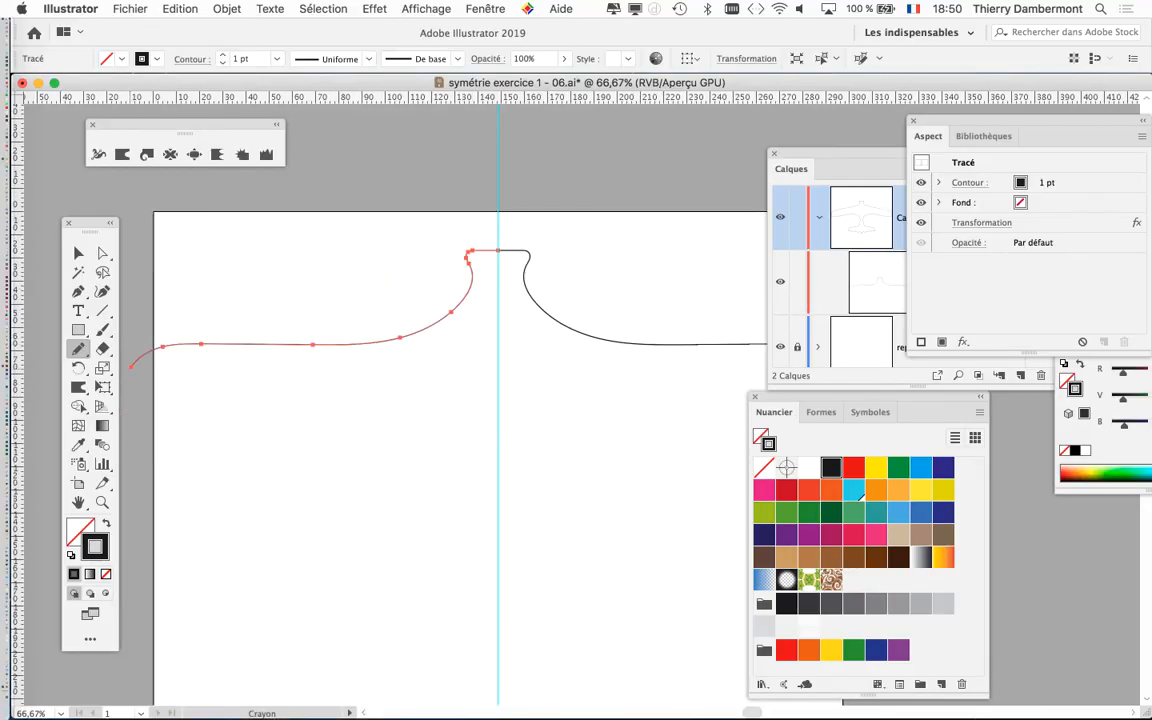
key("super+z")
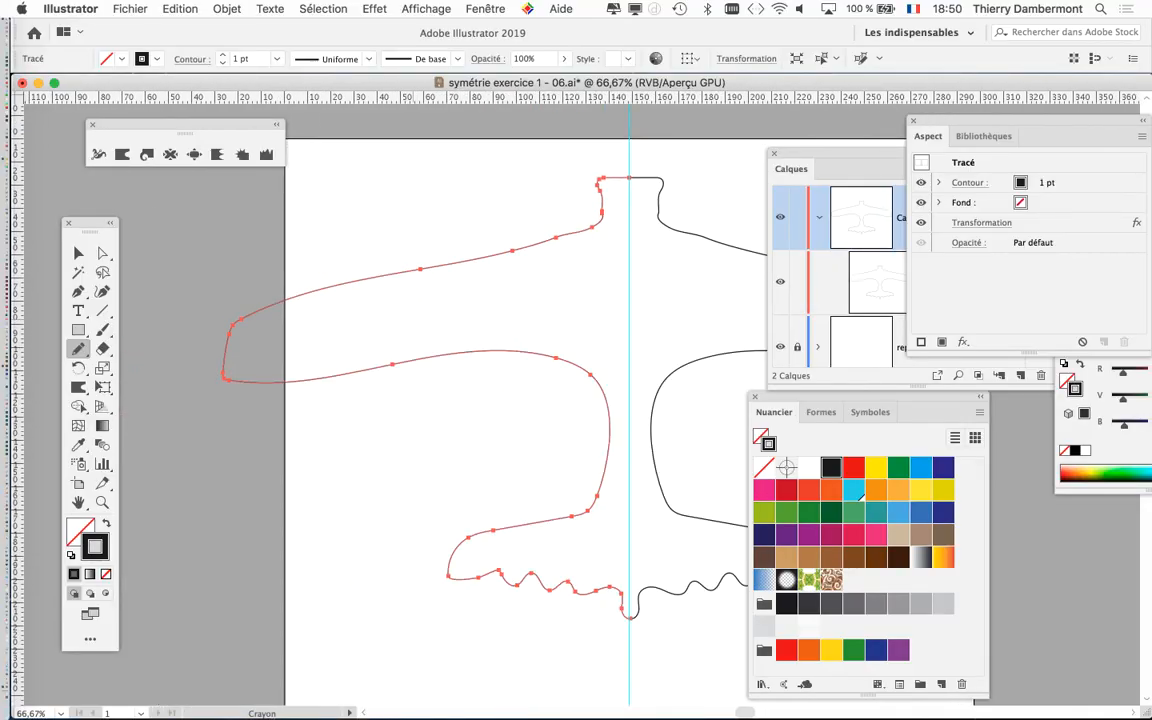
Redraw the wing's upper edge with the Pencil tool as a smooth arch from the neck base to the wing tip
key("super+minus")
mouse_move(549, 249)
left_mouse_down()
mouse_move(519, 267)
mouse_move(373, 277)
mouse_move(297, 308)
left_mouse_up()
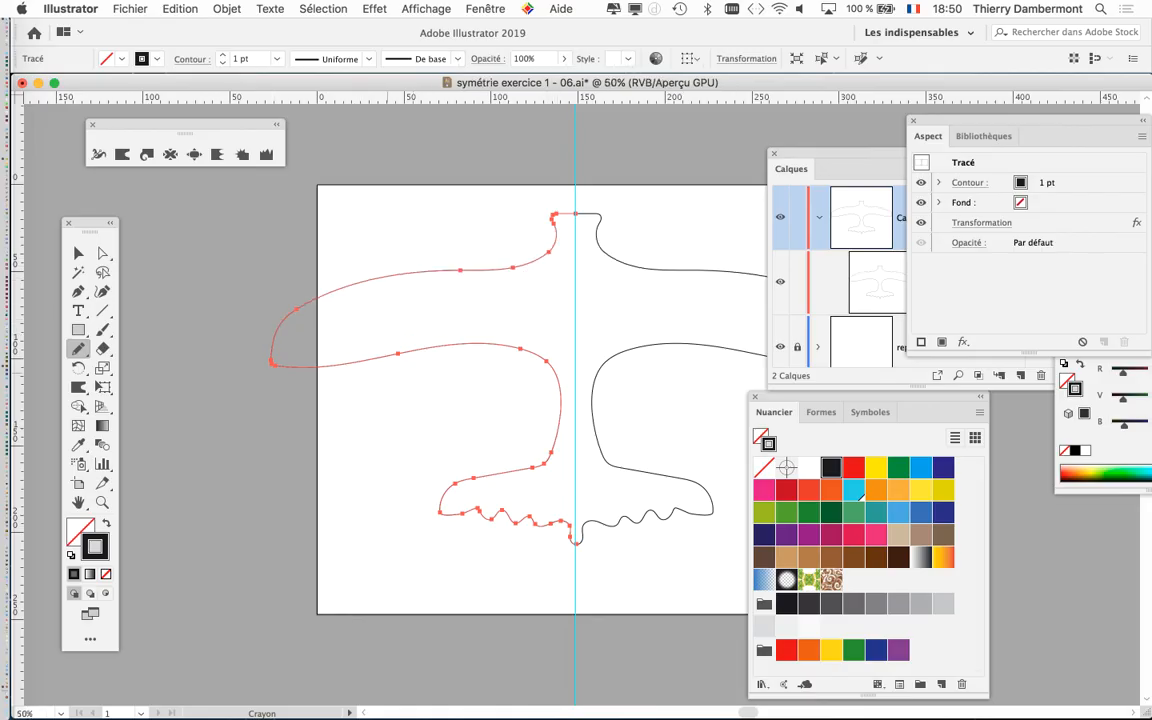
key("super+minus")
scroll(470, 385, "right", 3)
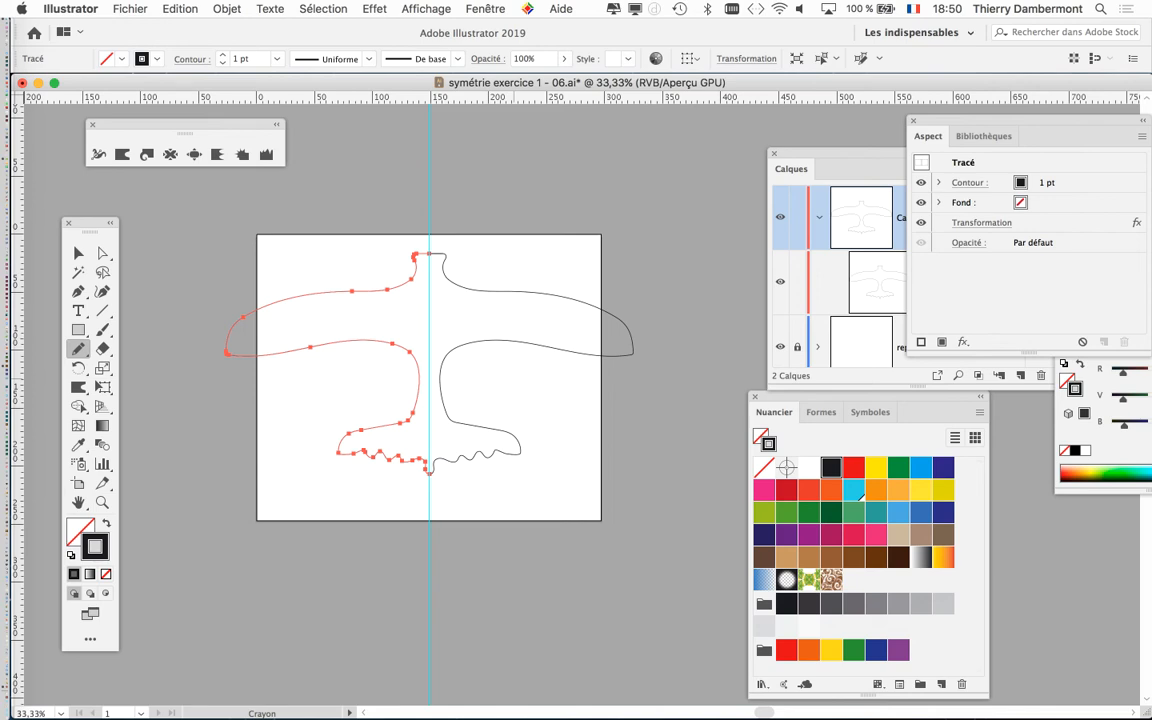
scroll(216, 358, "up", 1)
Activate the Warp tool (Déformation) and set its brush width and height to 20 mm
key("shift+r")
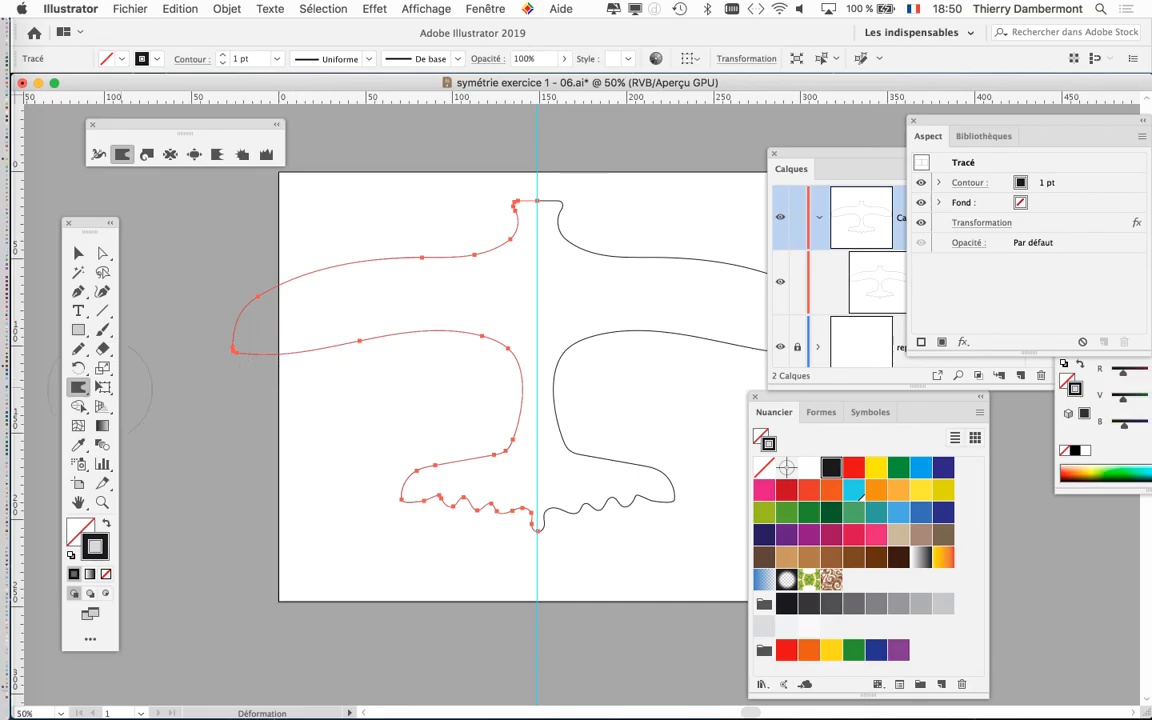
double_click(78, 387)
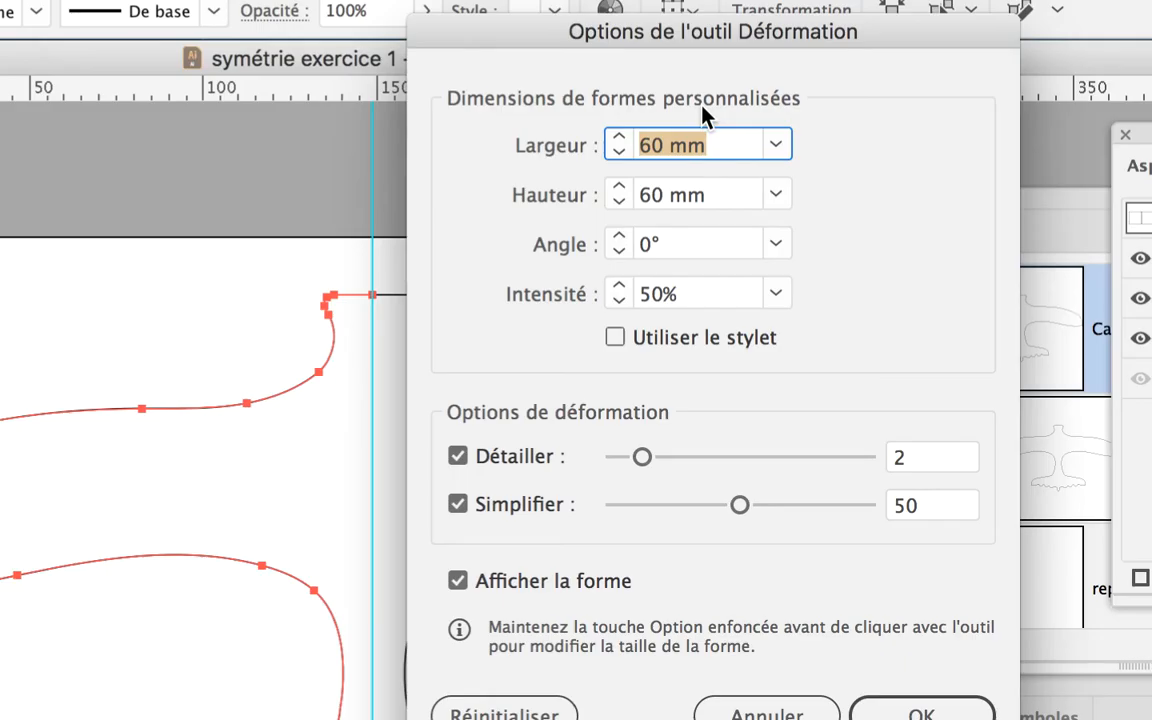
type("20")
key("Tab")
type("20")
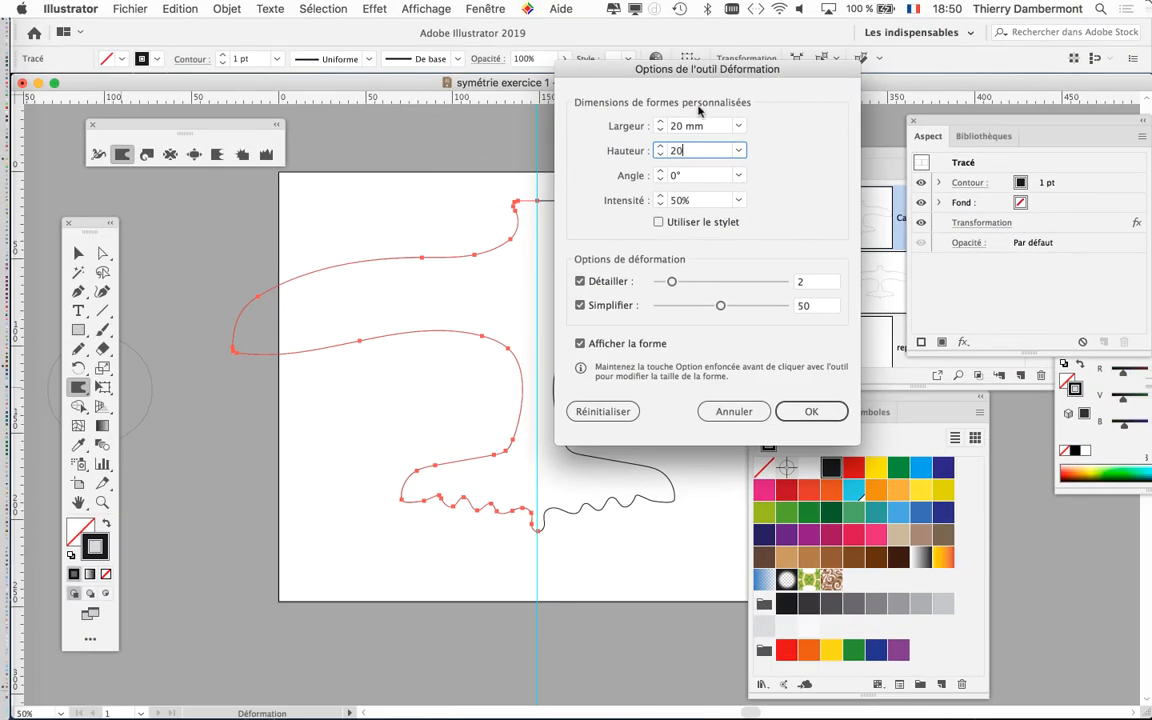
key("Return")
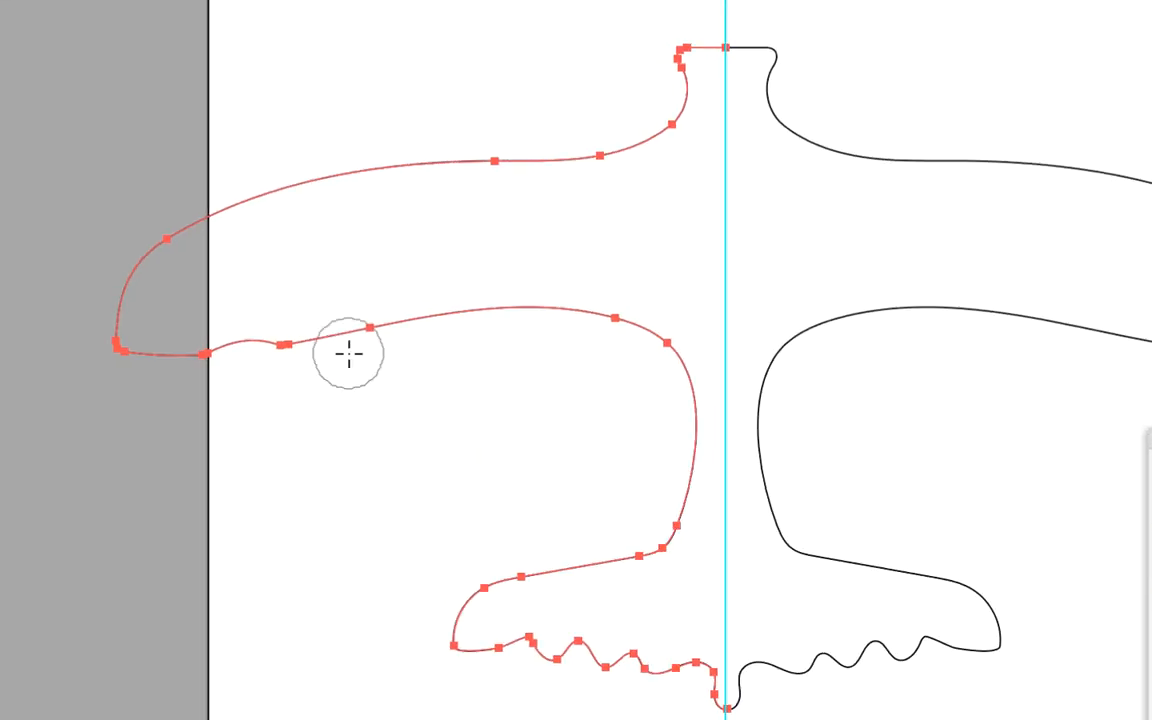
Warp the left wing's lower edge up and down into a row of feather-like waves
mouse_move(405, 335)
left_mouse_down()
mouse_move(422, 292)
mouse_move(376, 340)
left_mouse_up()
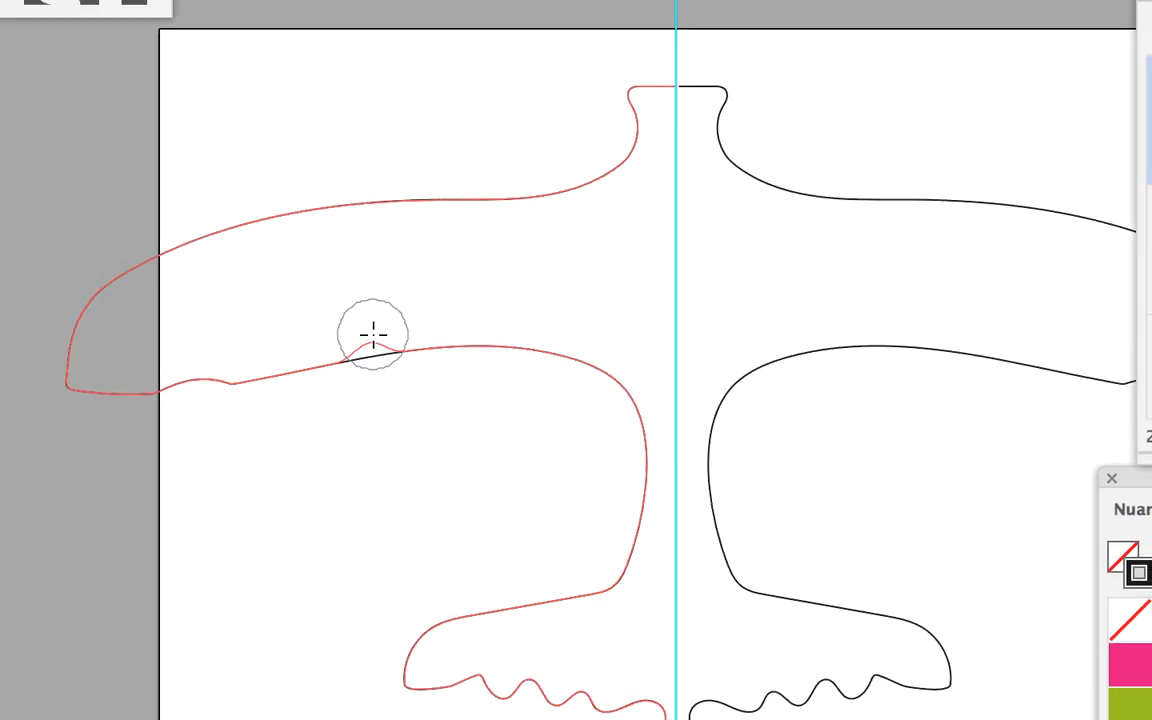
left_click(469, 340)
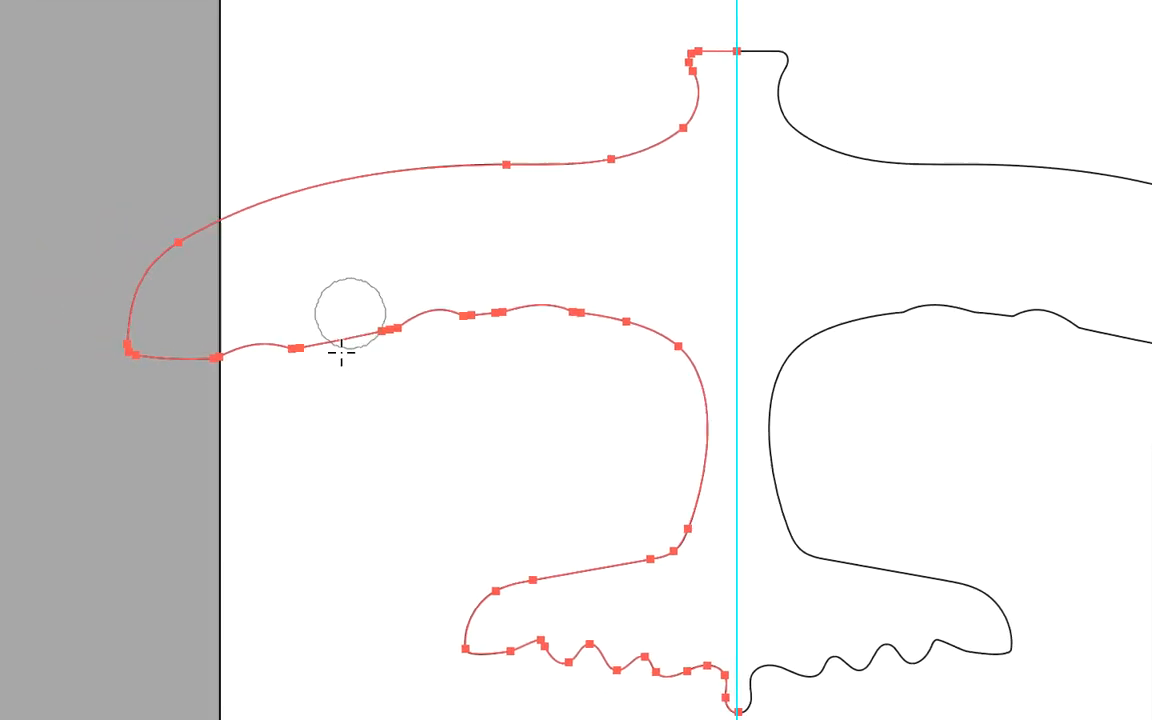
mouse_move(340, 355)
left_mouse_down()
mouse_move(386, 334)
mouse_move(398, 370)
left_mouse_up()
left_click_drag(495, 338, 500, 390)
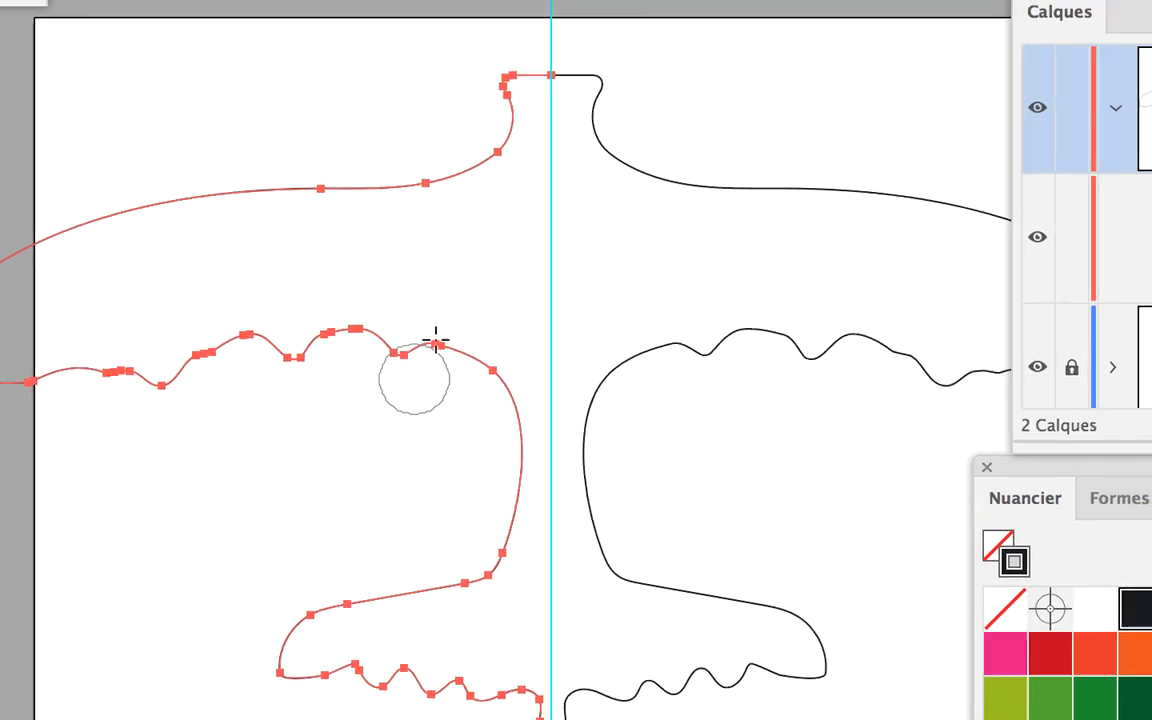
left_click_drag(296, 343, 278, 368)
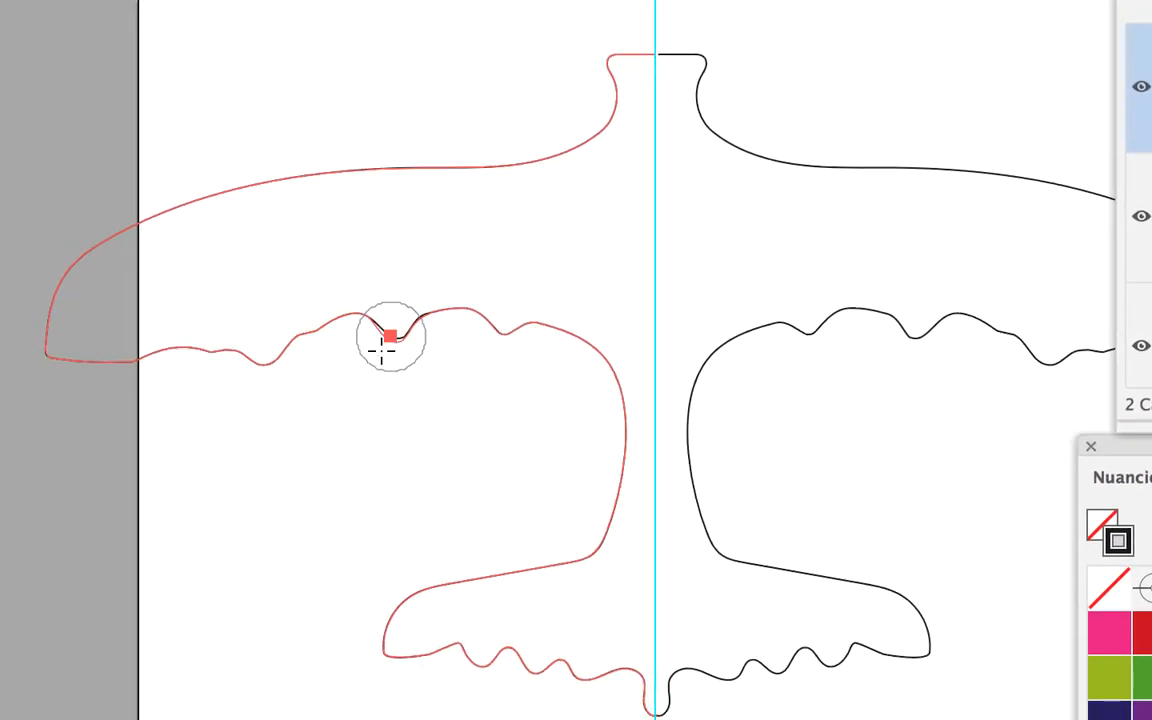
left_click_drag(386, 349, 388, 342)
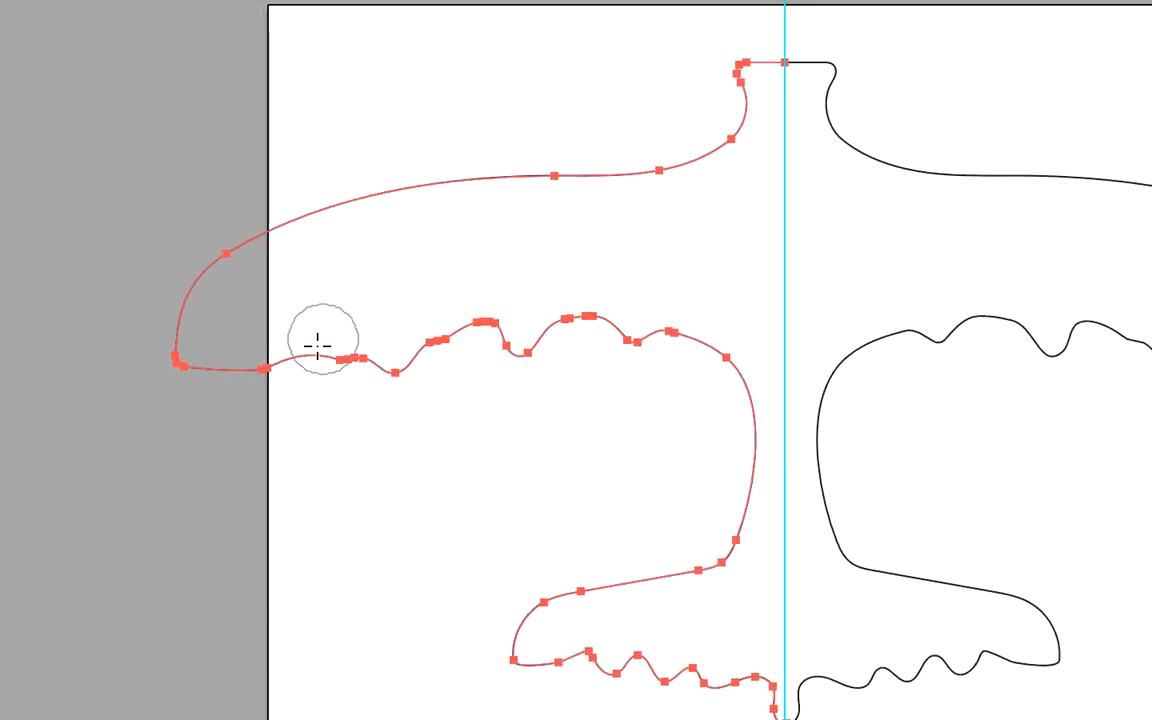
Warp the left wing tip into a rounded, drooping end and flatten the waves along the wing's lower edge
mouse_move(275, 355)
left_mouse_down()
mouse_move(258, 375)
mouse_move(277, 369)
left_mouse_up()
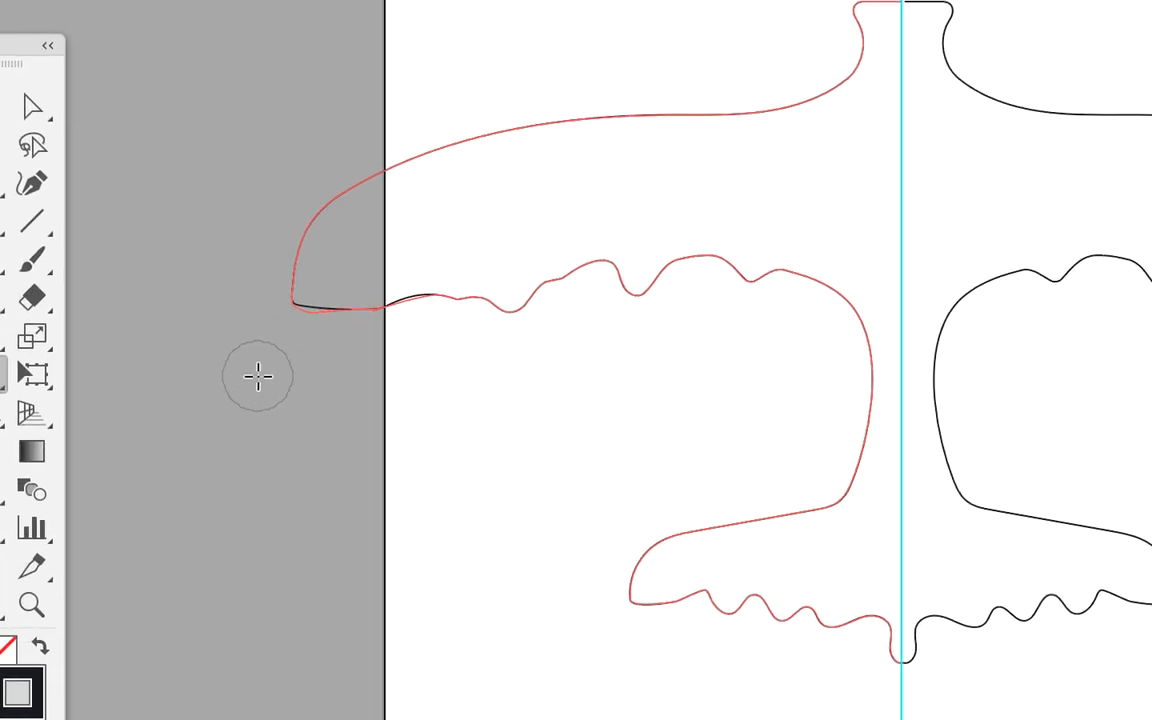
mouse_move(326, 307)
left_mouse_down()
mouse_move(315, 373)
mouse_move(321, 266)
left_mouse_up()
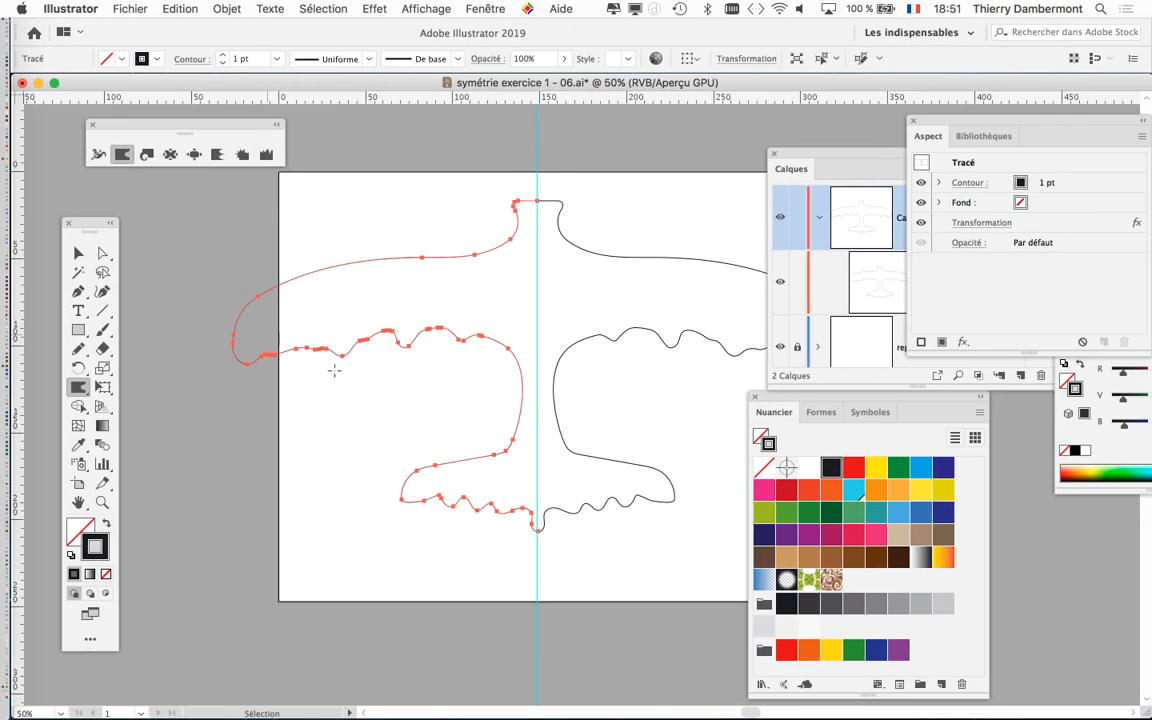
mouse_move(334, 370)
left_mouse_down()
mouse_move(334, 347)
mouse_move(404, 357)
mouse_move(368, 360)
mouse_move(343, 347)
mouse_move(342, 329)
mouse_move(327, 360)
left_mouse_up()
scroll(458, 411, "down", 1)
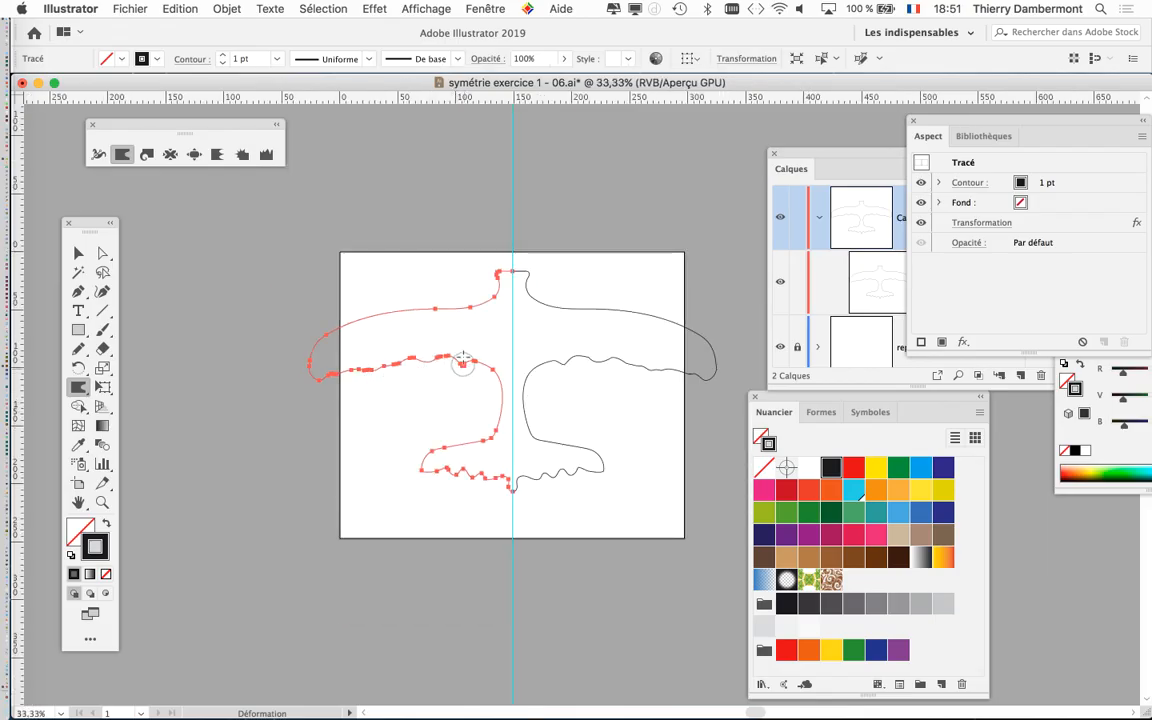
left_click_drag(375, 342, 425, 360)
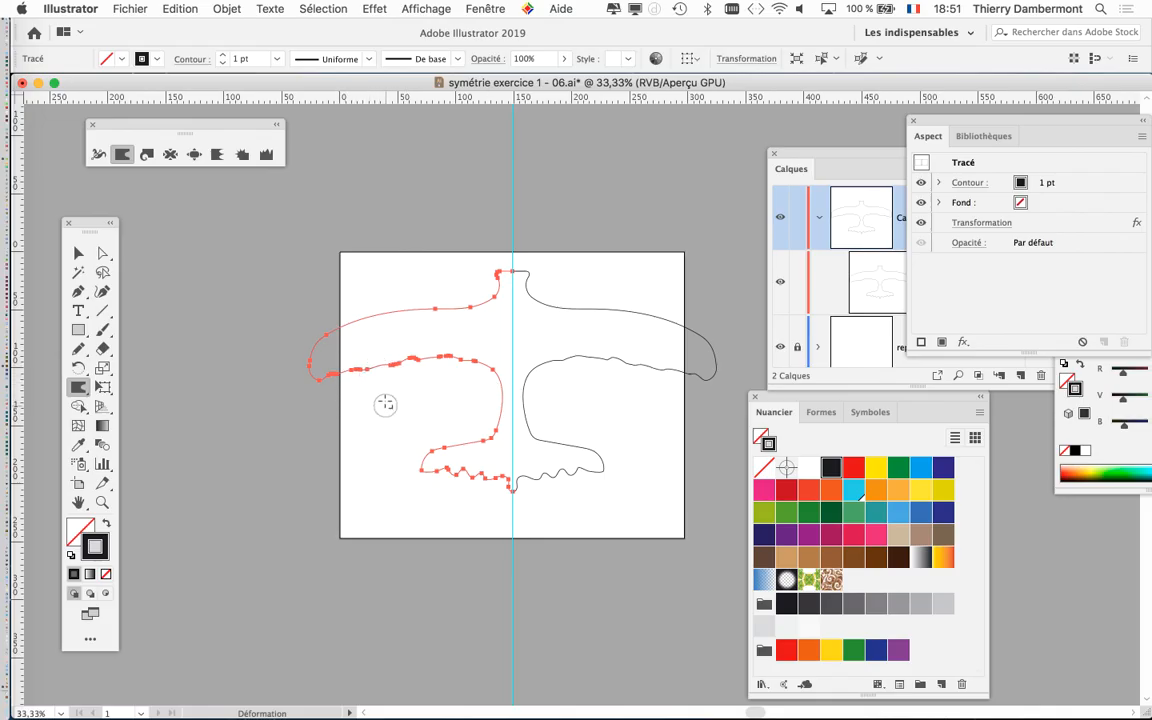
scroll(384, 404, "down", 1)
scroll(398, 401, "up", 1)
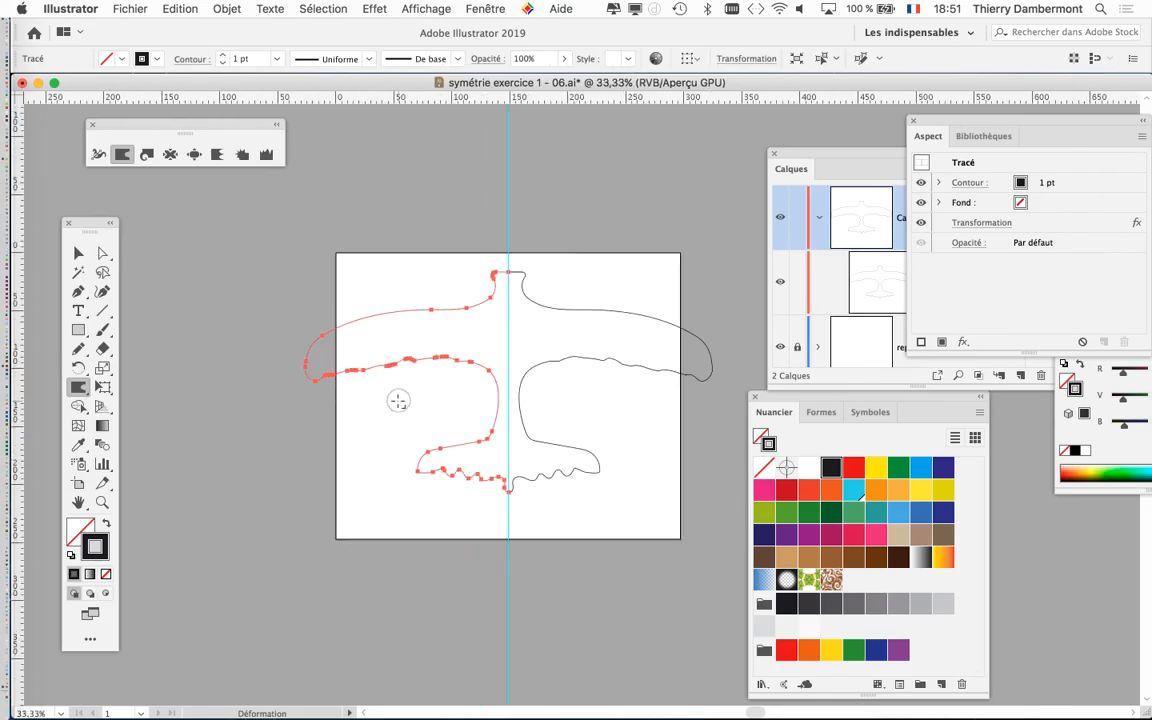
Save the document as a new version named "symétrie exercice 1 - 07.ai" with the default Illustrator options, and deselect the path
left_click(120, 8)
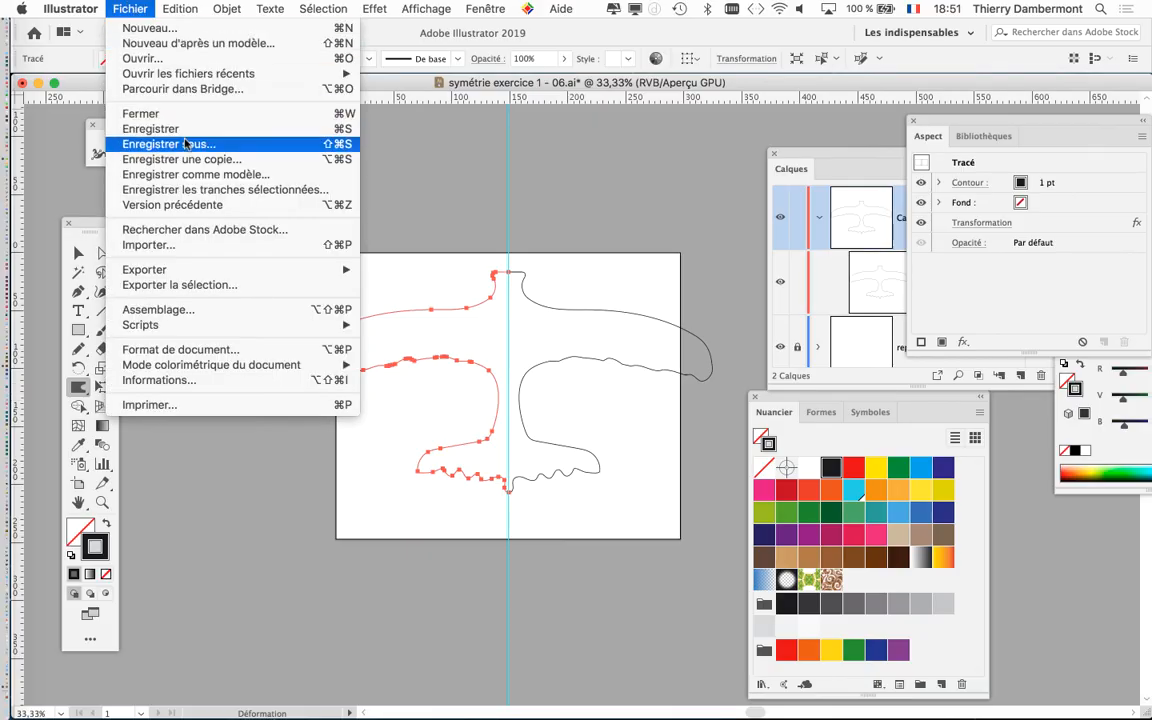
left_click(186, 144)
left_click(614, 138)
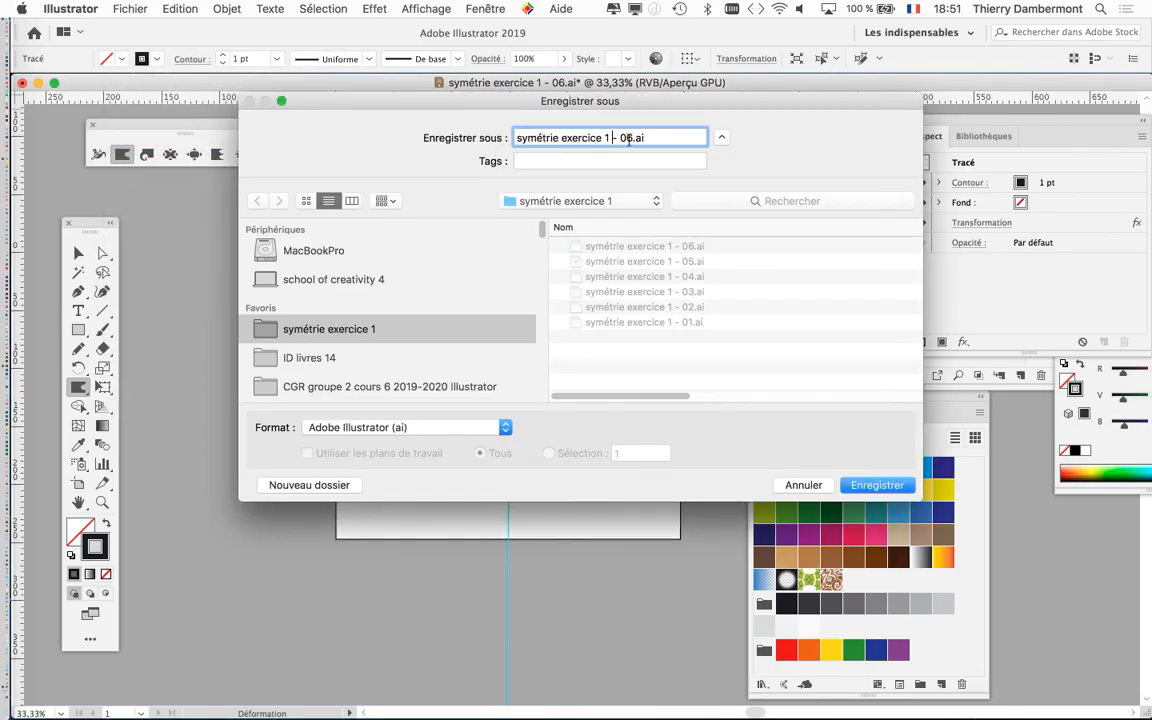
key("BackSpace")
type("7")
key("Return")
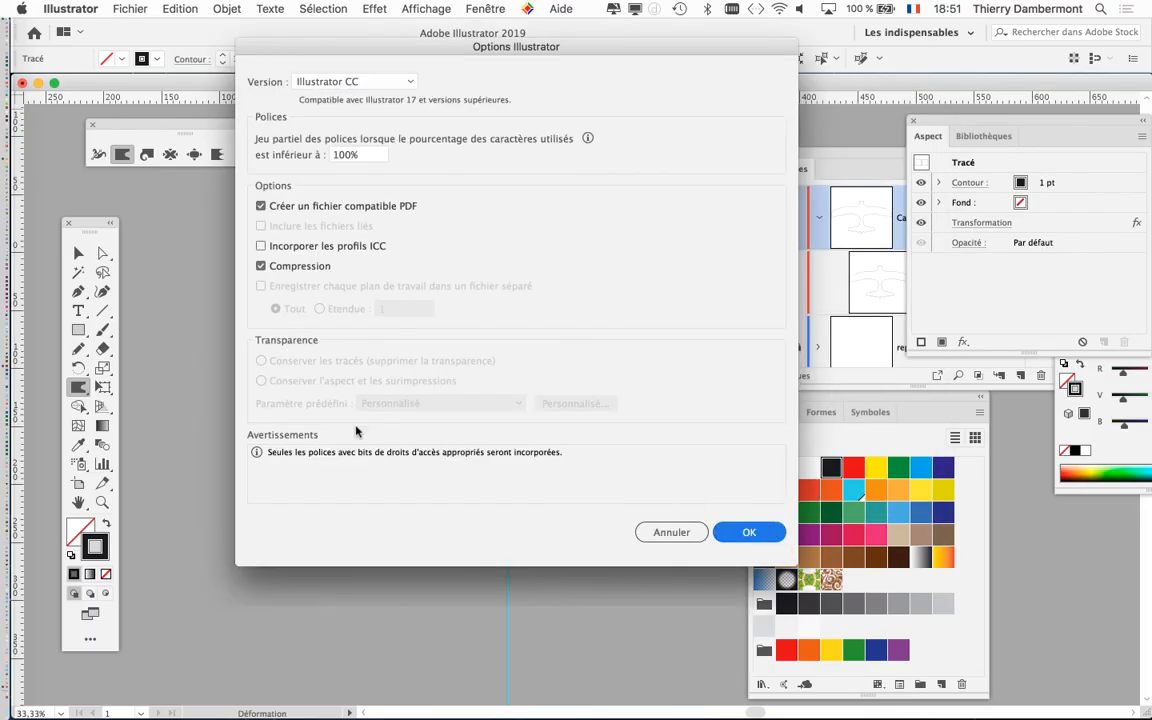
key("Return")
left_click(78, 253)
left_click(193, 263)
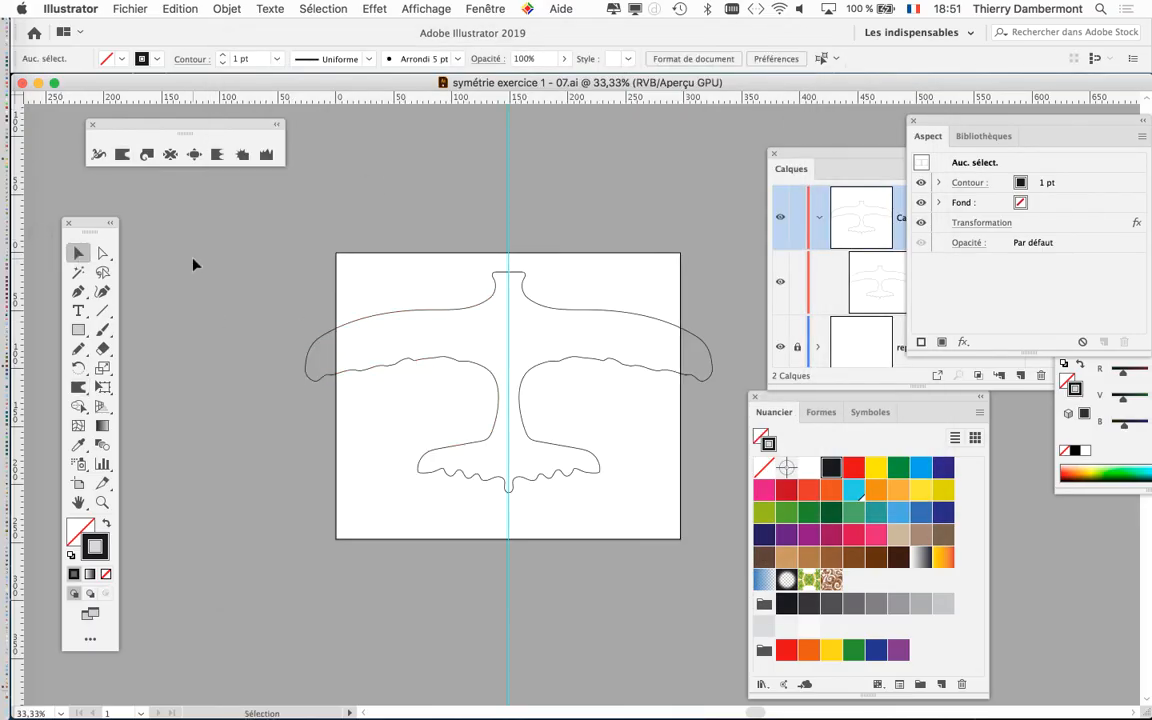